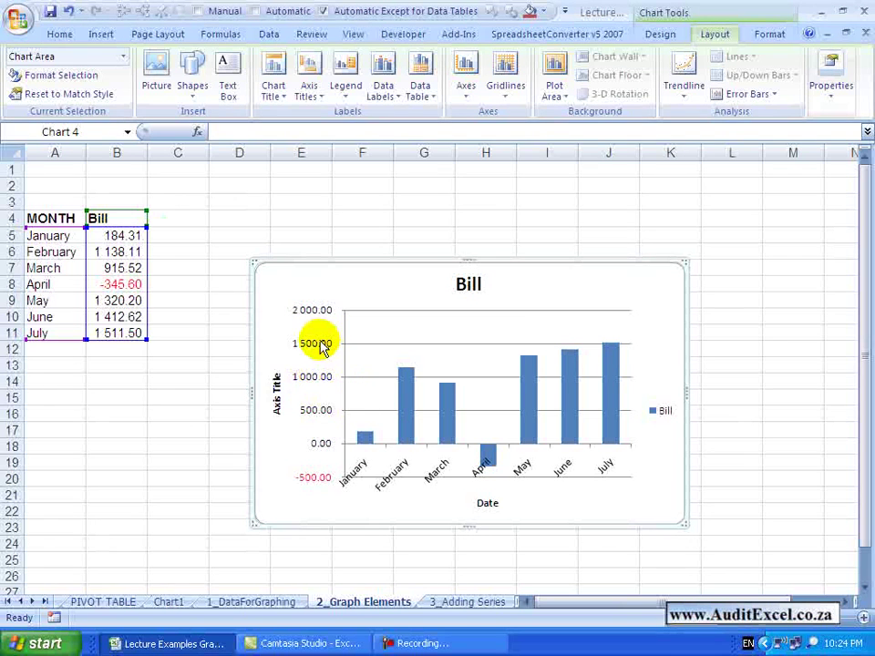
Open Format Axis for the Bill chart's vertical axis and move the dialog right, beside the chart
right_click(320, 343)
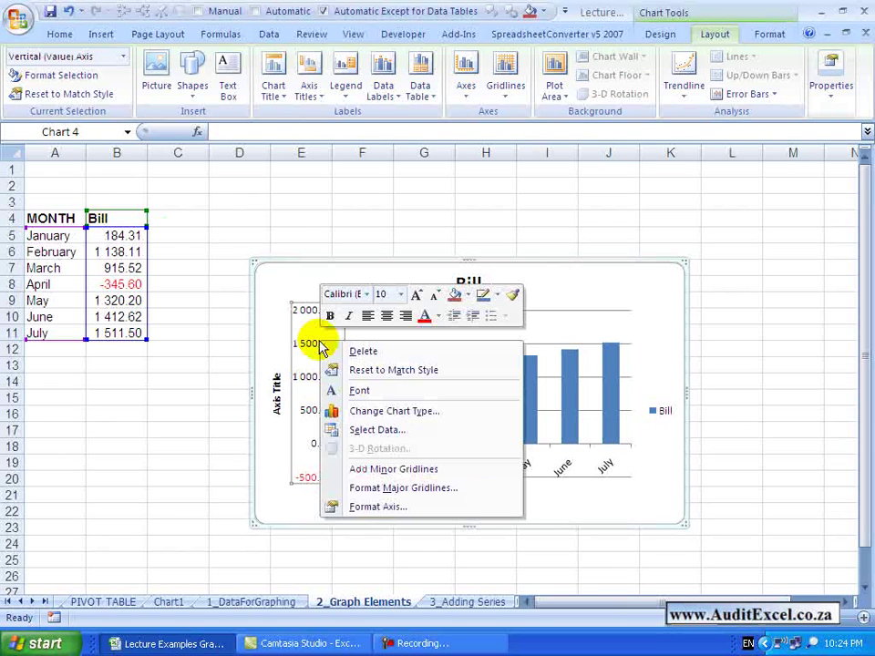
click(361, 510)
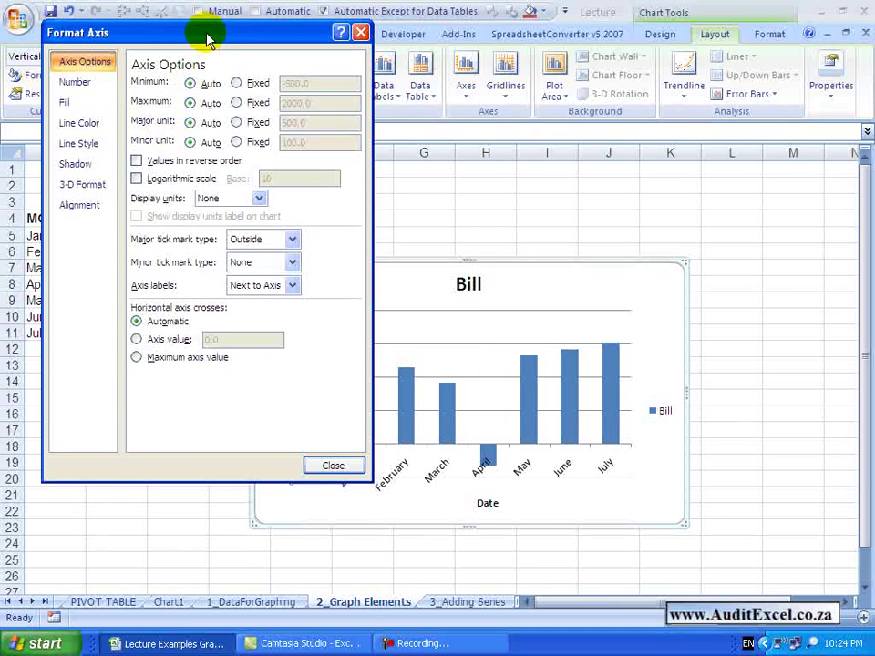
drag(207, 39, 628, 48)
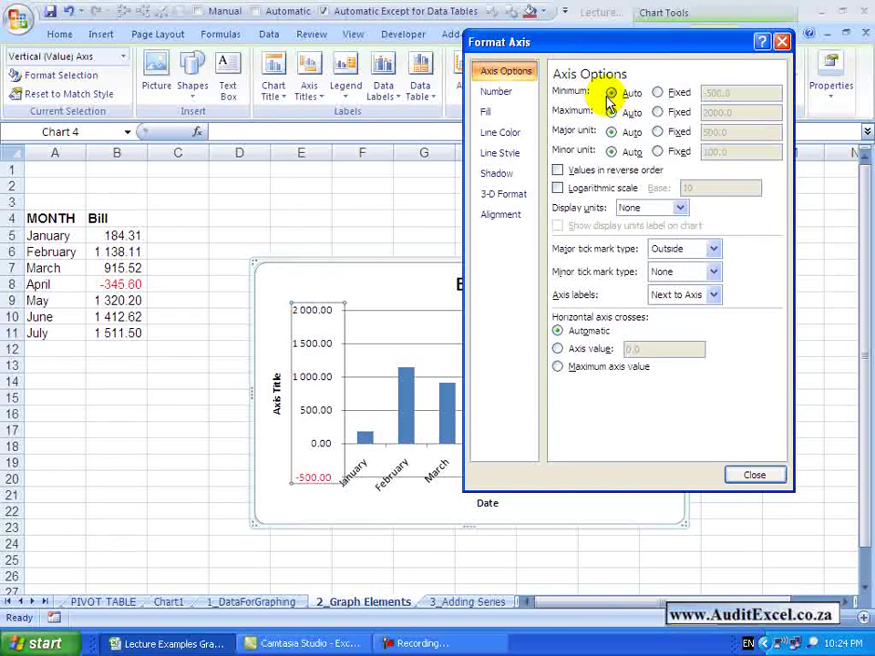
Set the vertical axis minimum to a fixed -1000
click(657, 92)
drag(735, 92, 699, 93)
text(-1000)
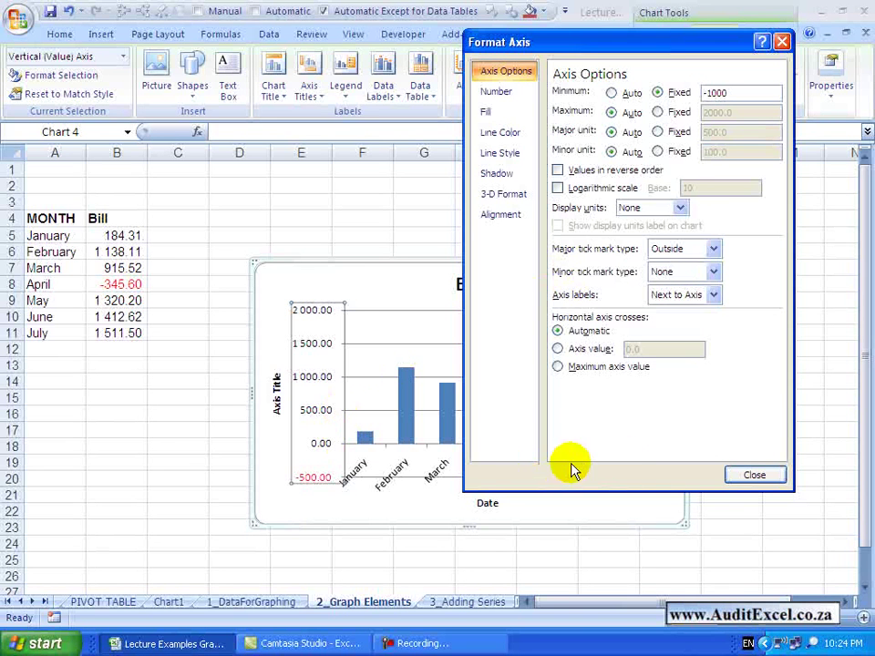
click(753, 475)
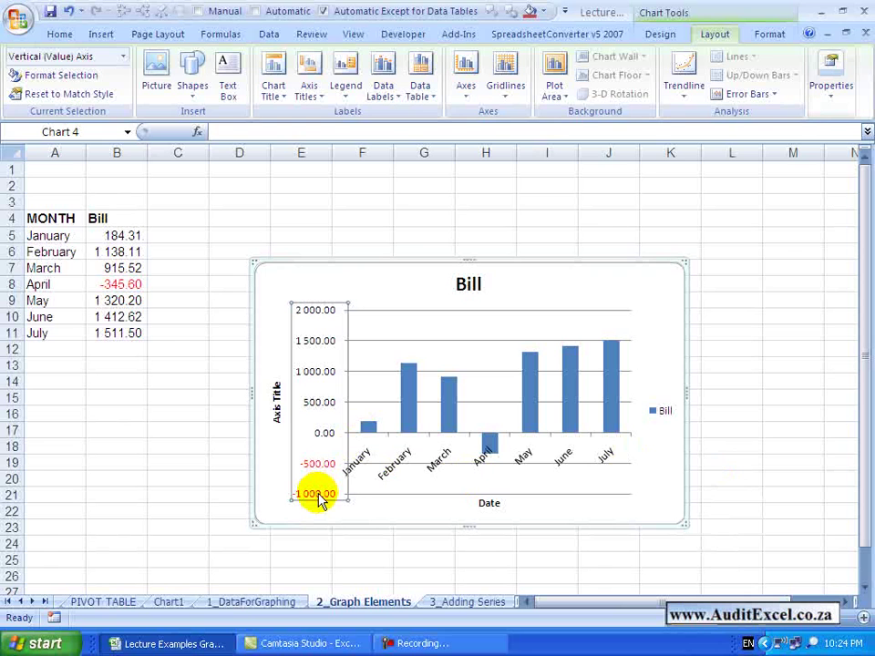
Set the vertical axis maximum to a fixed 3000
right_click(319, 373)
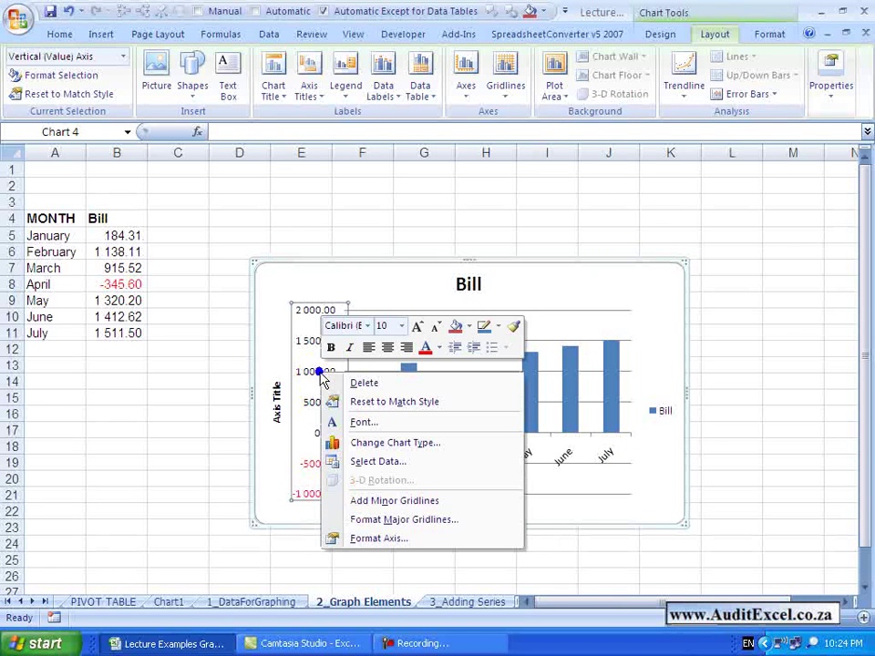
click(375, 538)
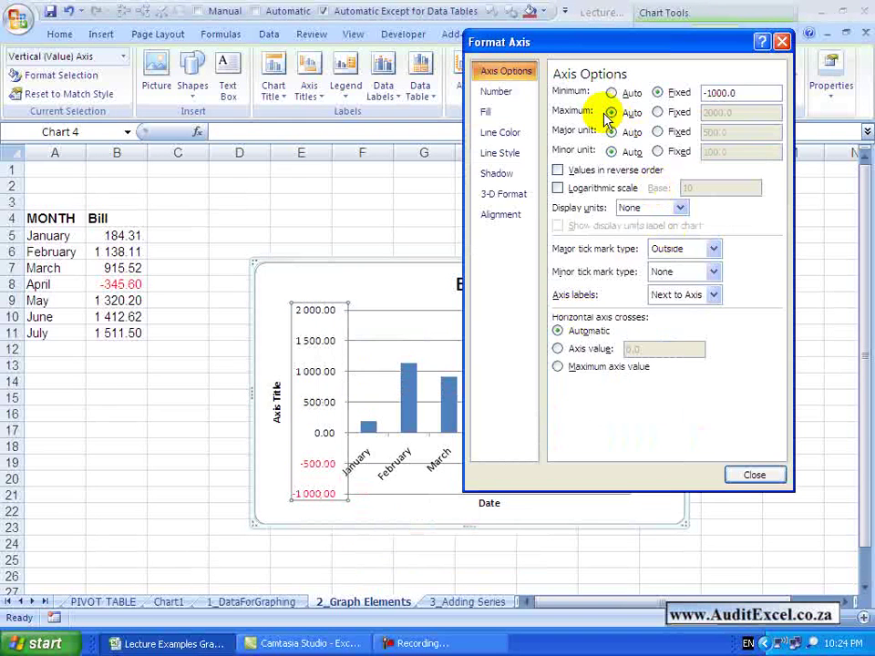
click(657, 112)
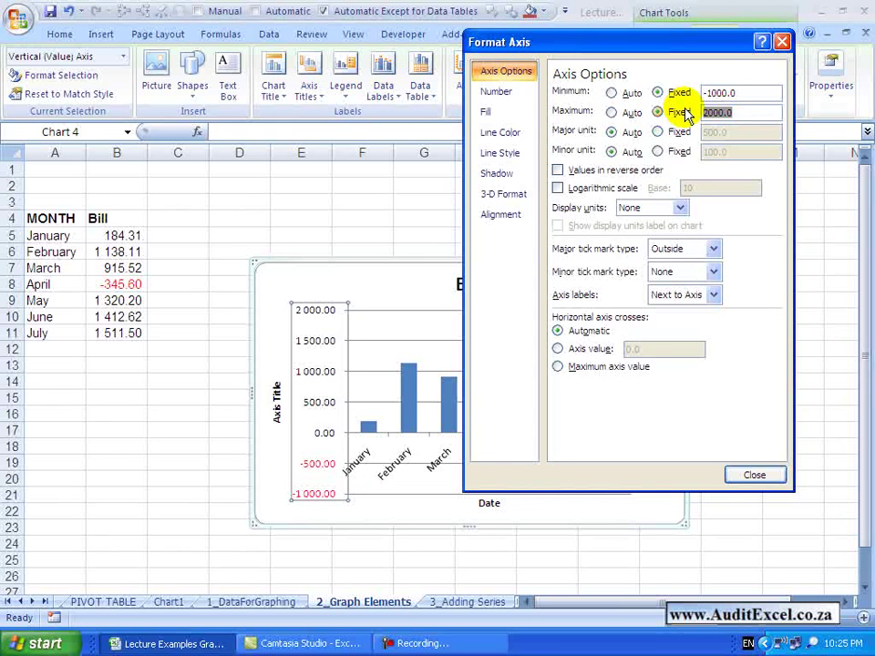
text(3000)
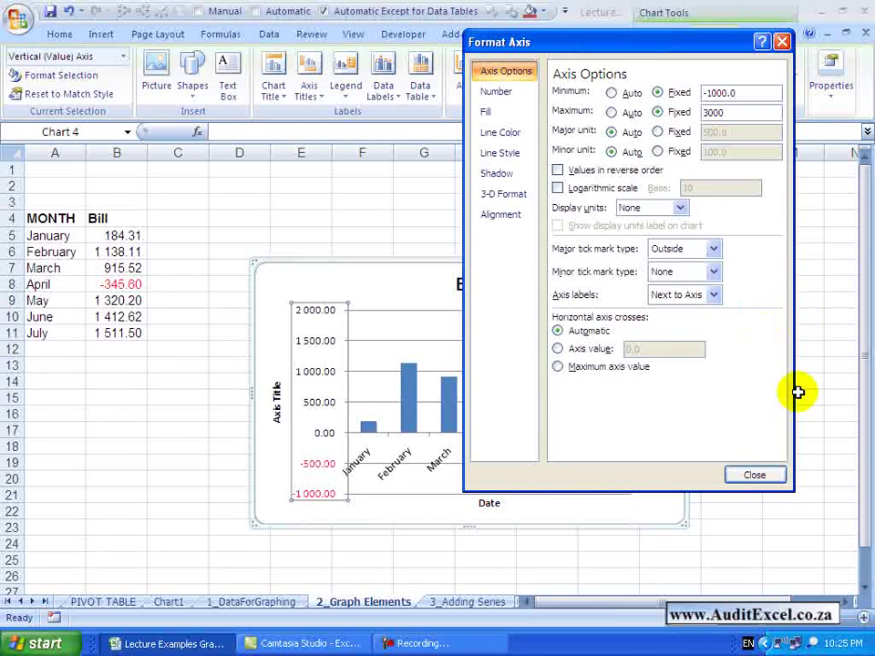
click(761, 473)
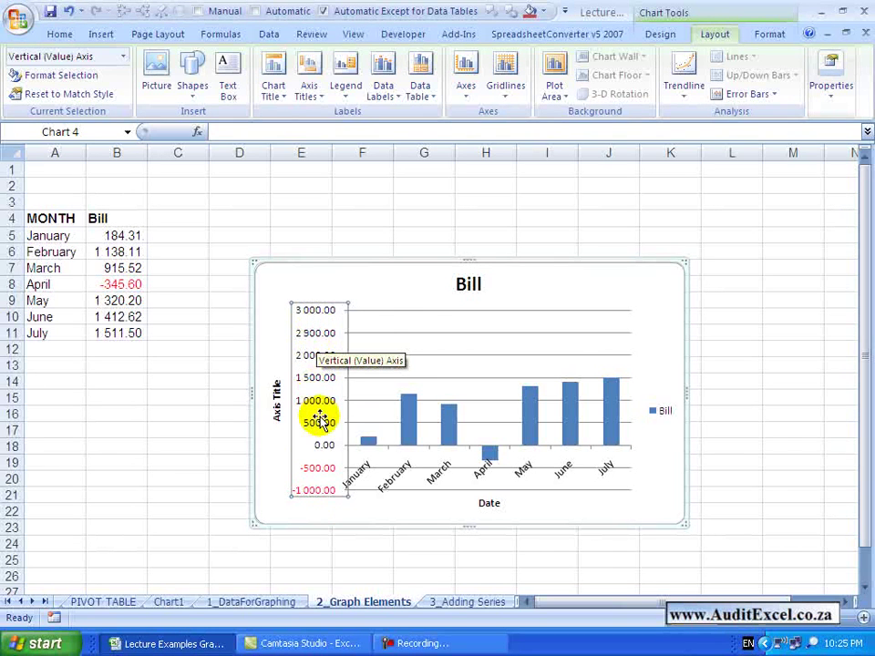
Give the vertical axis a fixed major unit of 250
right_click(310, 334)
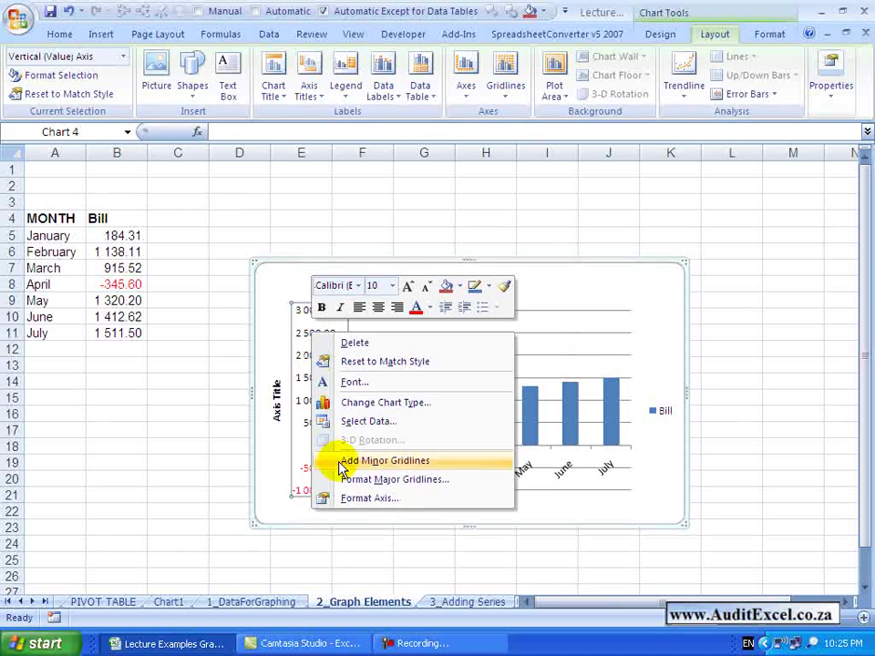
click(345, 499)
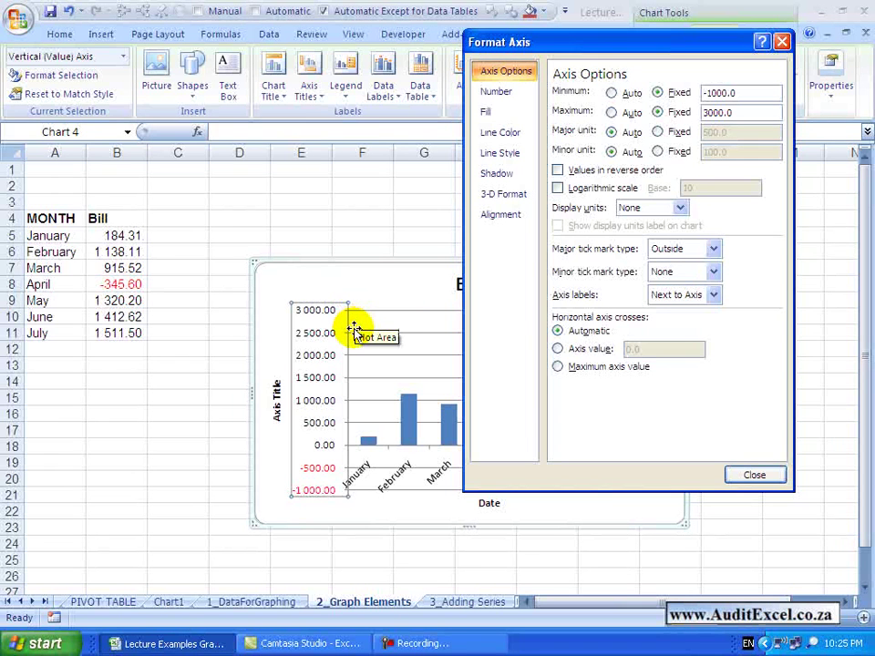
click(658, 132)
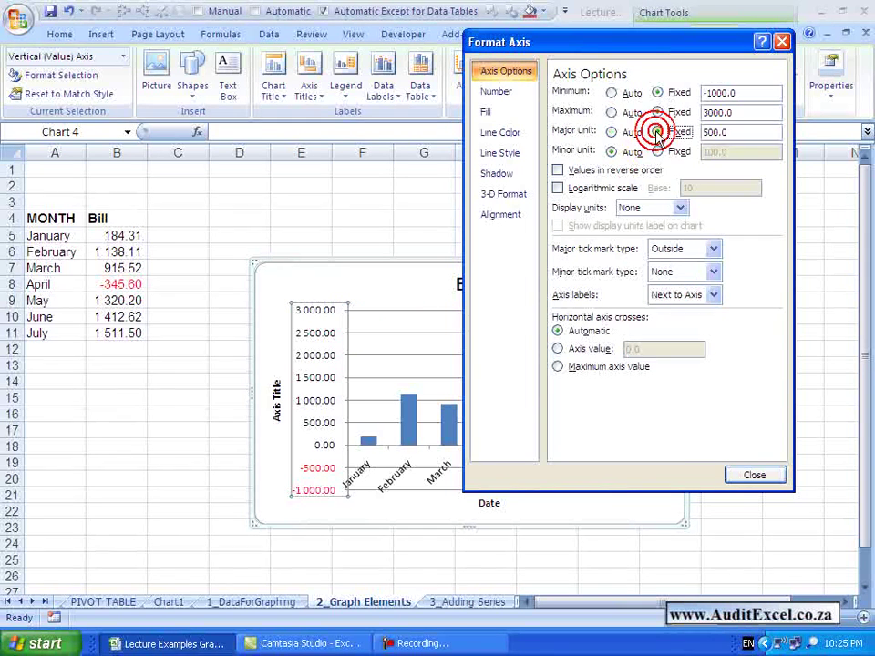
click(687, 135)
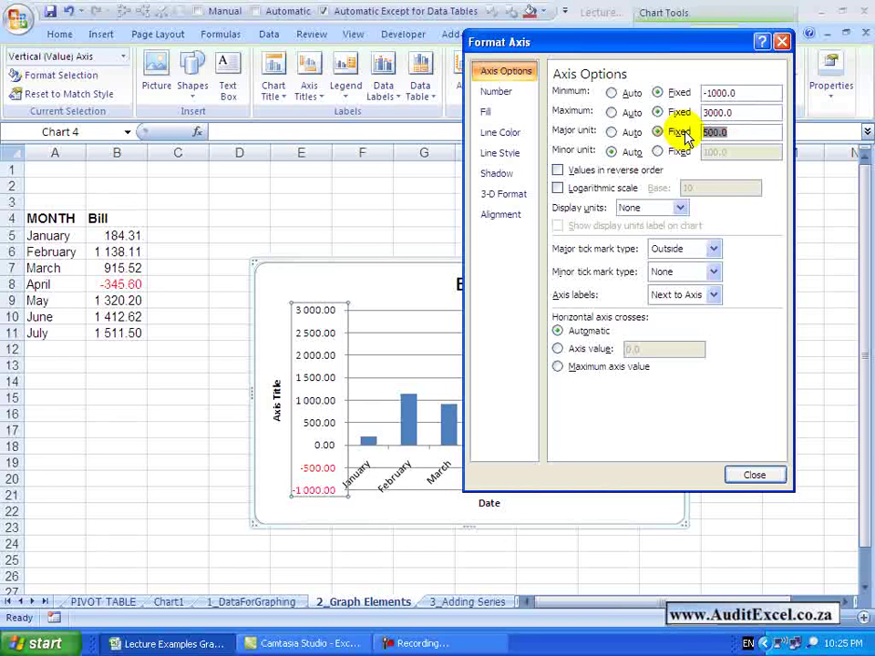
text(250)
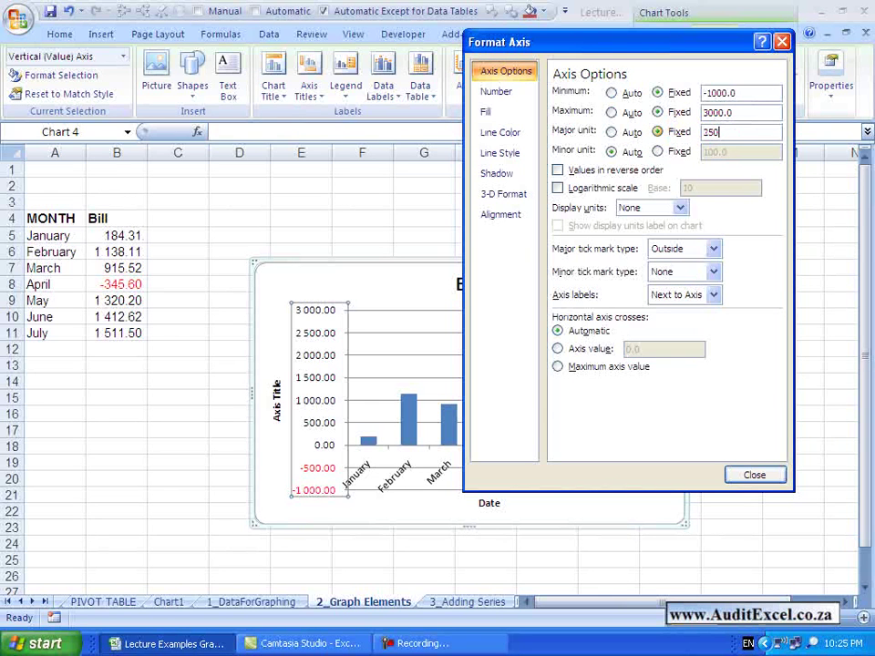
click(755, 475)
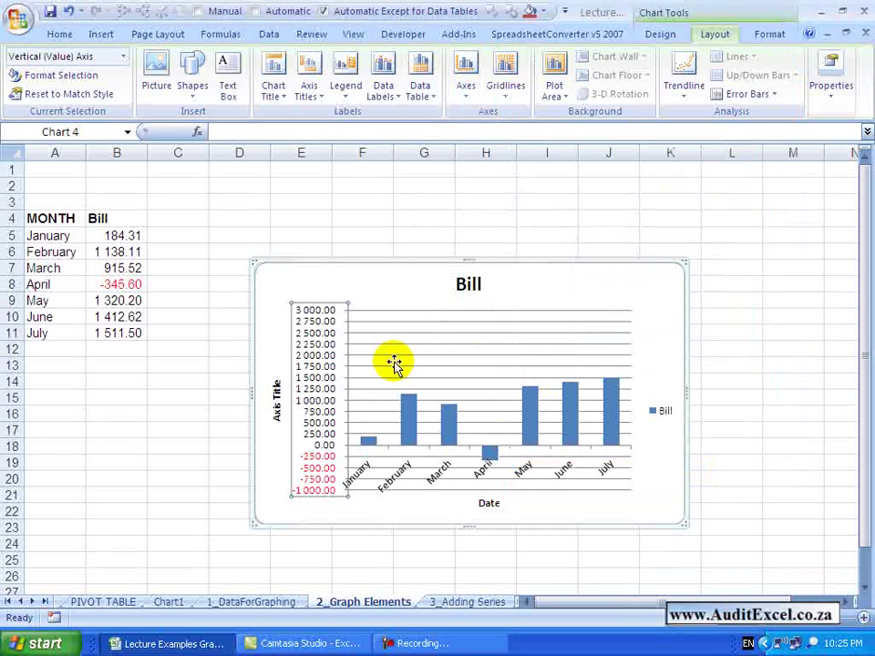
Reopen Format Axis and turn Values in reverse order on, then back off
right_click(323, 334)
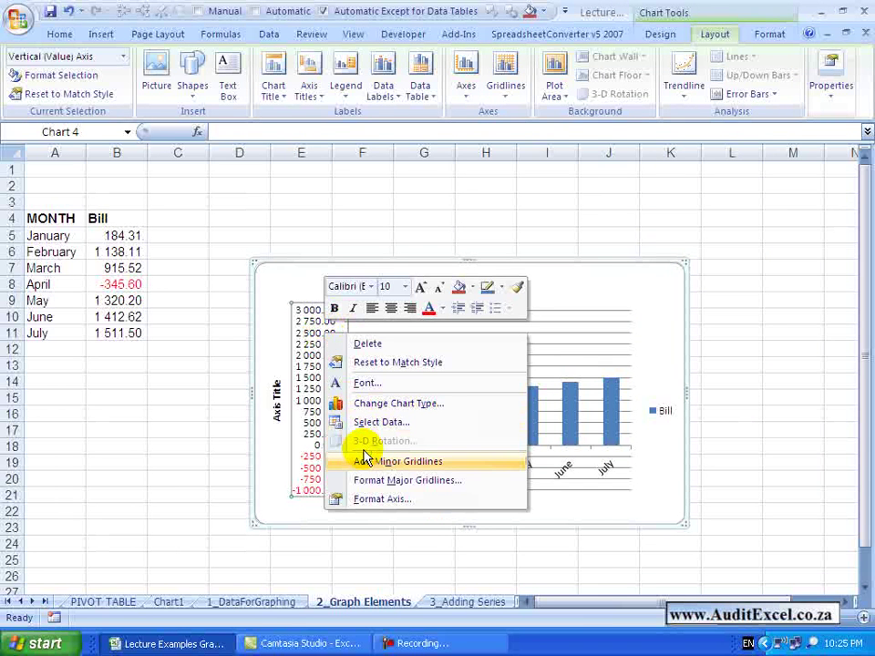
click(374, 498)
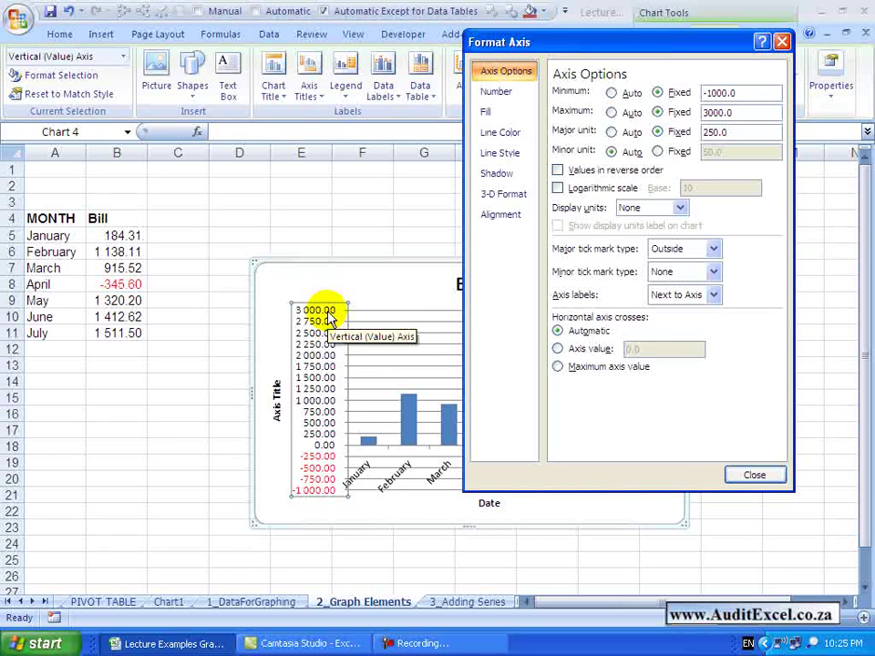
click(558, 173)
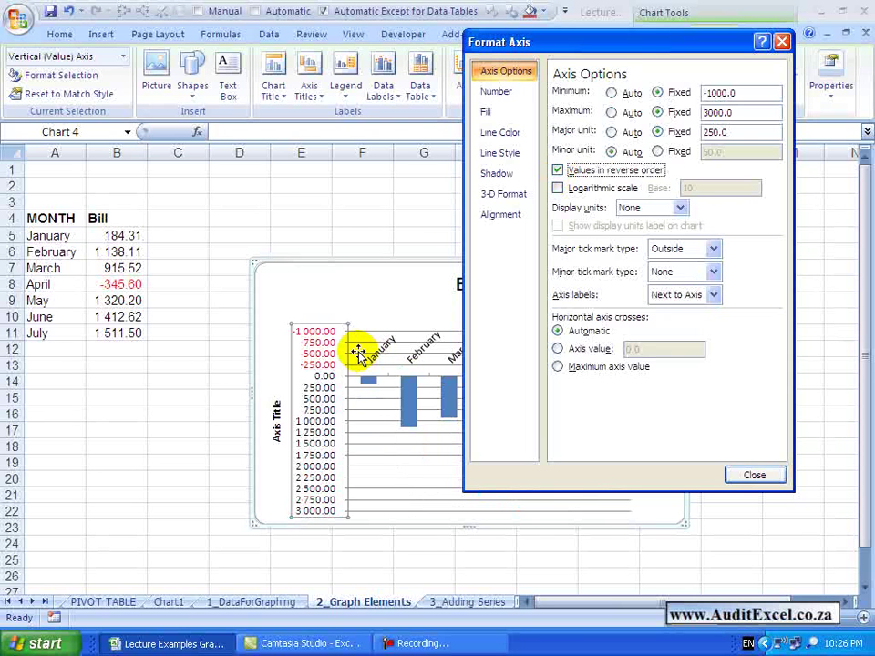
click(558, 172)
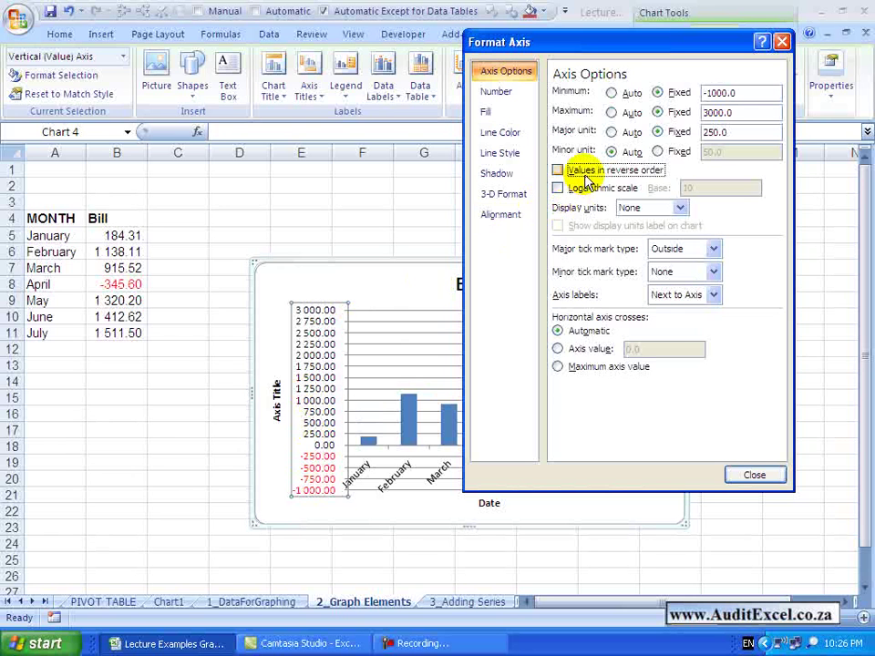
click(541, 215)
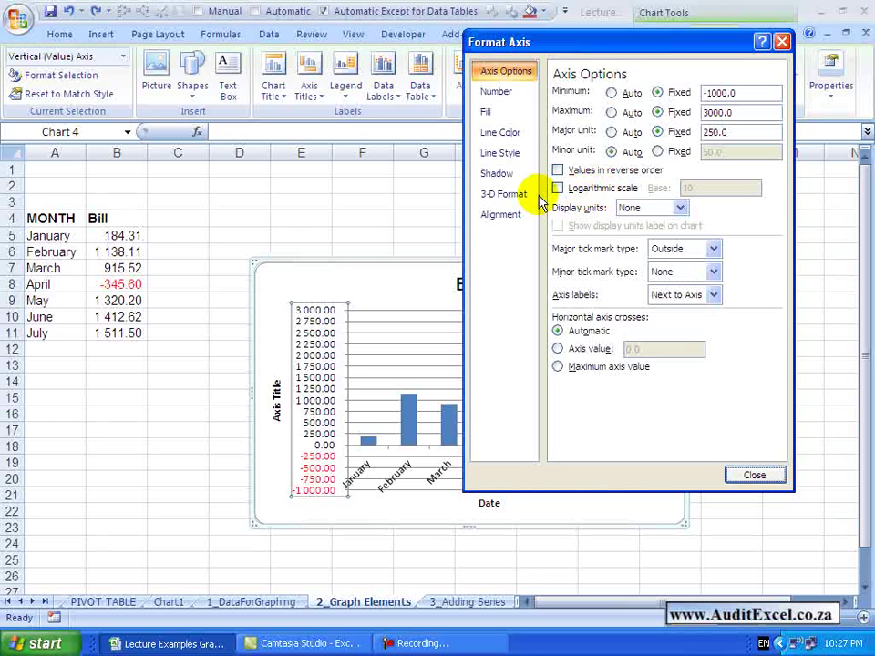
Change April's bill in cell B8 to 1.00
click(125, 284)
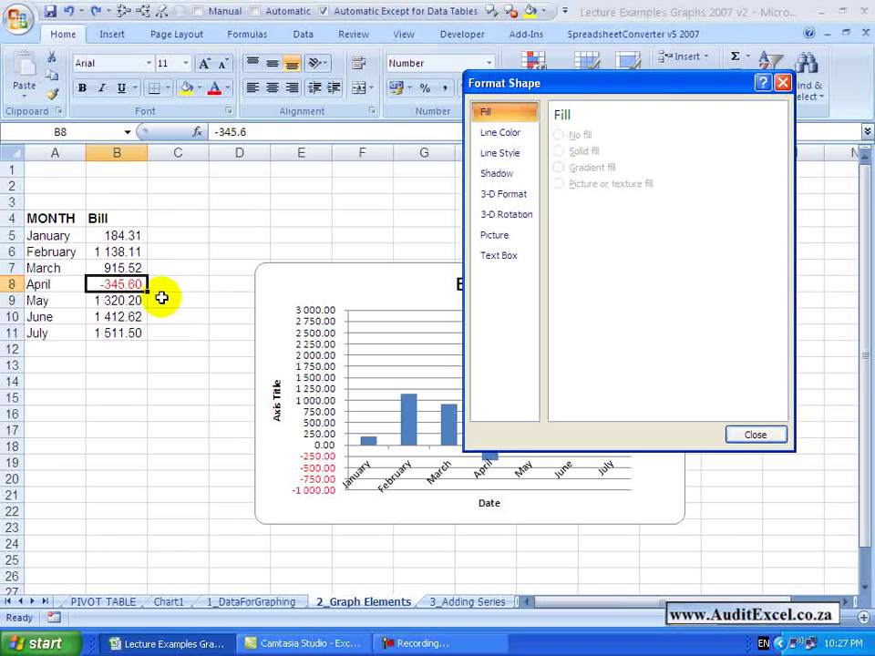
text(1000)
key(Return)
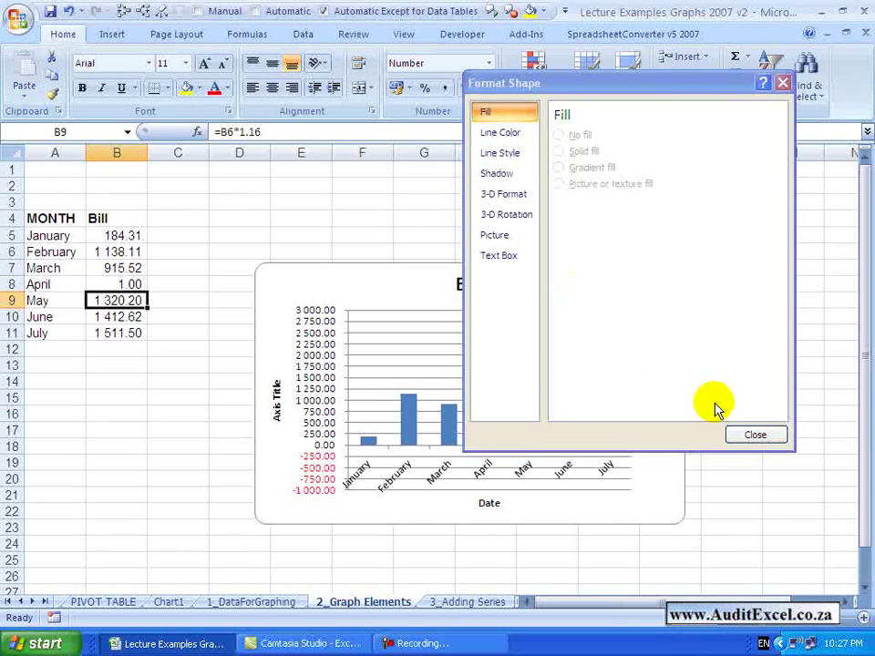
Close Format Shape and reopen Format Axis for the vertical axis
click(741, 437)
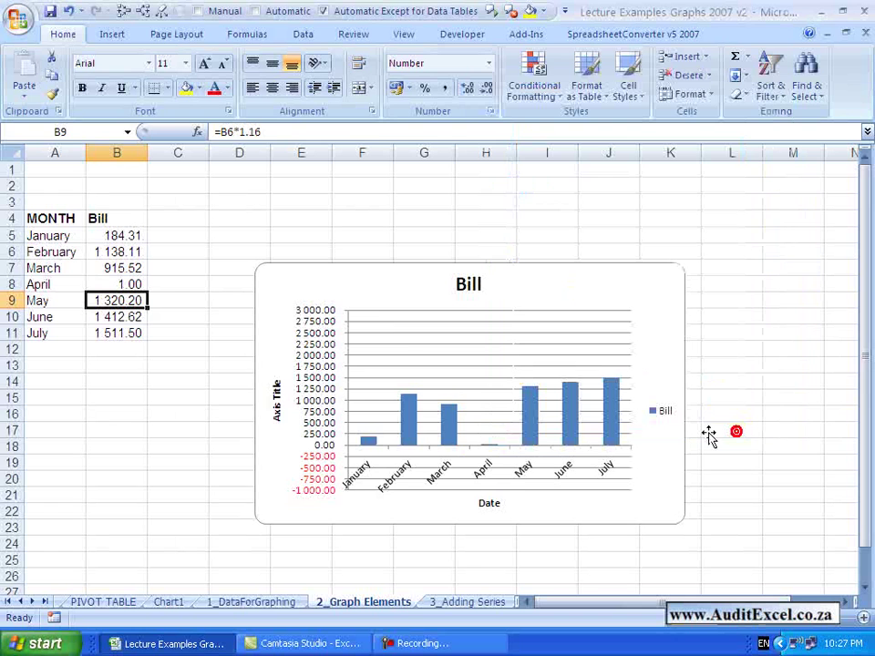
right_click(317, 363)
click(365, 529)
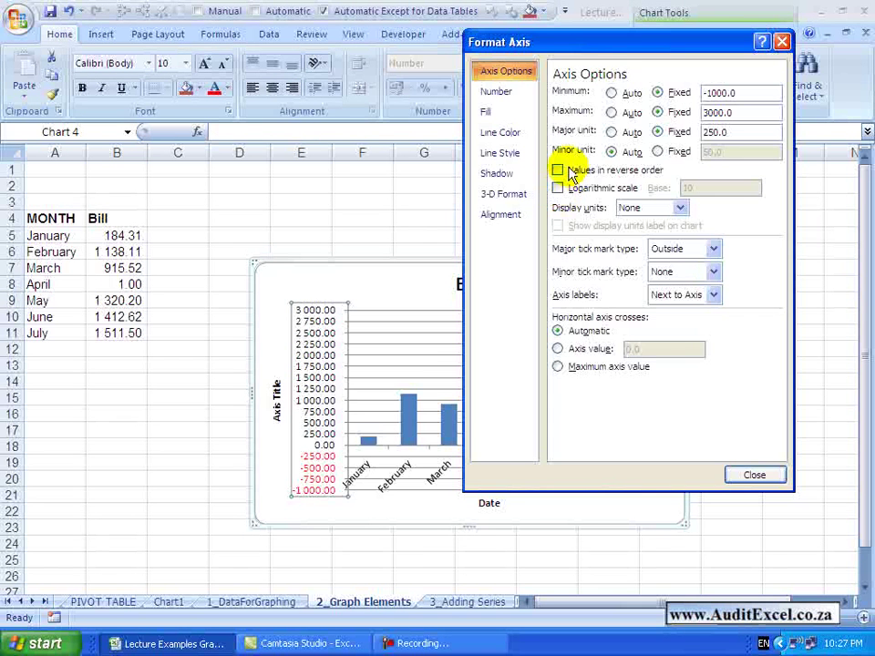
Preview the vertical axis on a logarithmic scale, then switch it back to linear
drag(628, 41, 687, 42)
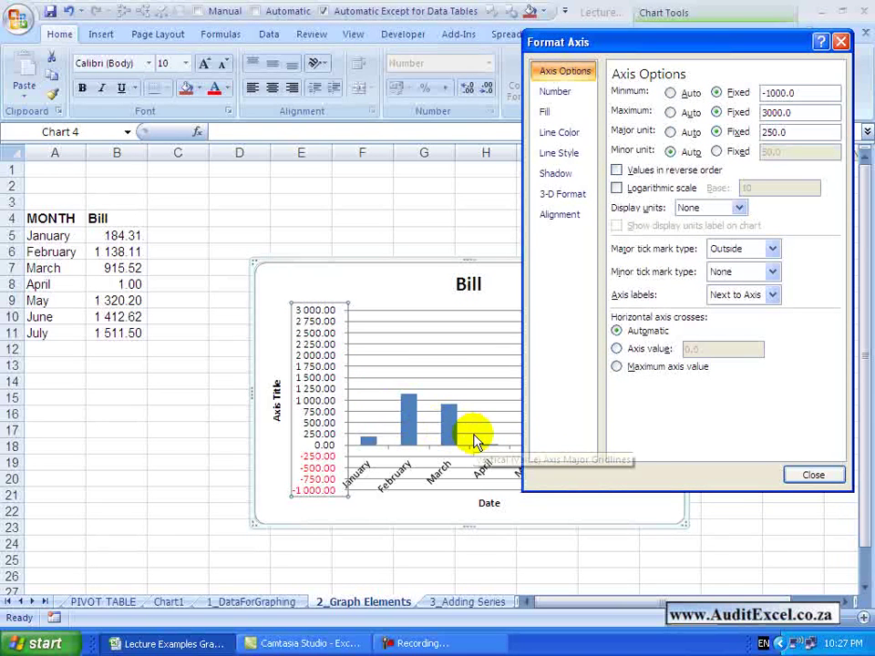
click(617, 189)
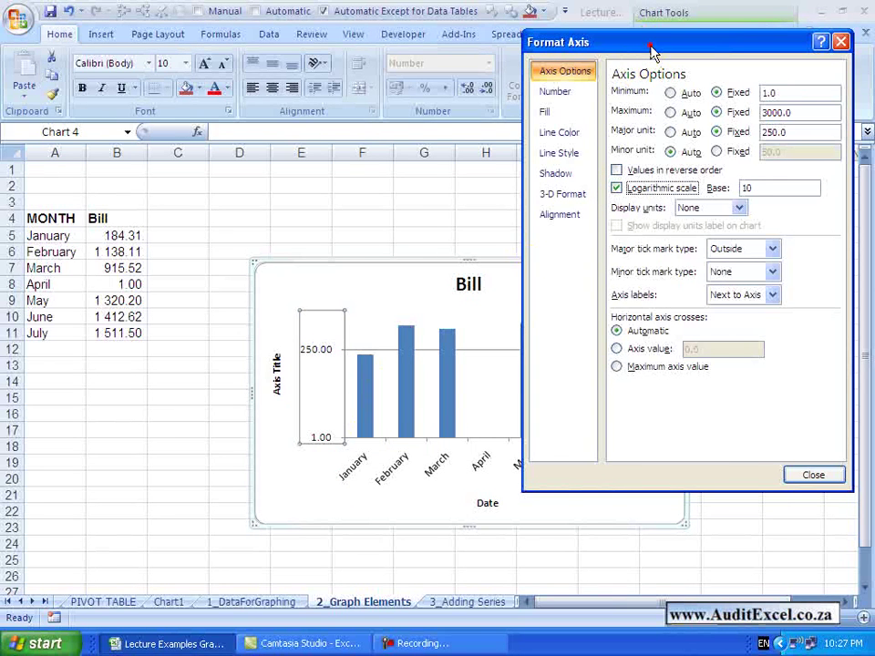
drag(652, 53, 704, 47)
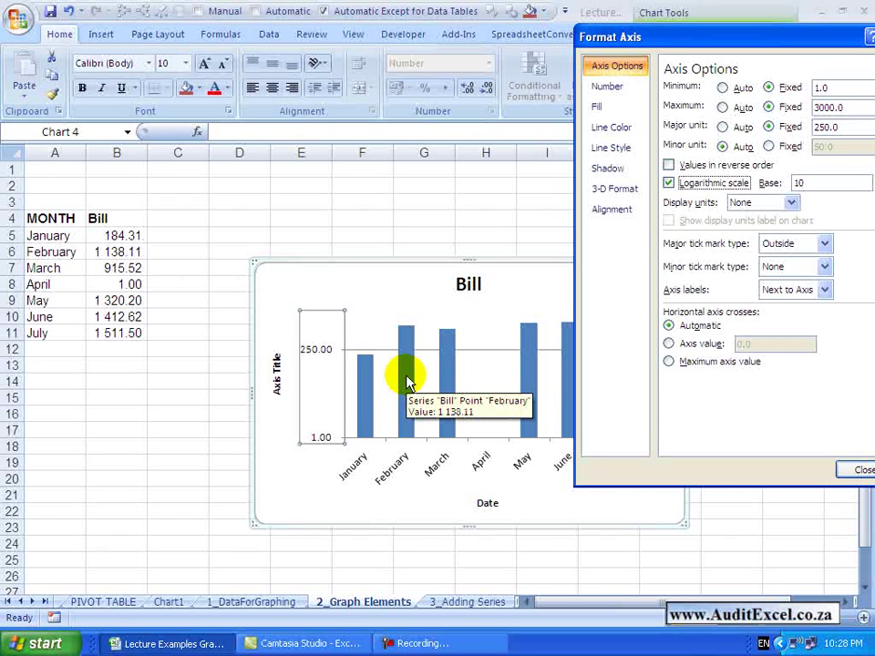
click(669, 184)
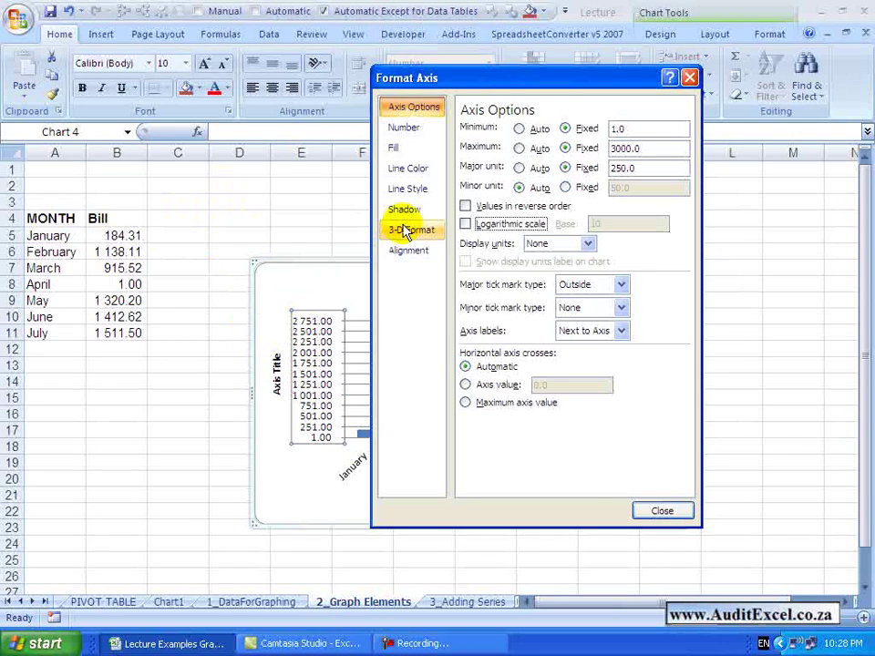
Undo back to April's -345.60 and the -1000 to 3000 axis, redoing the chart changes
click(69, 15)
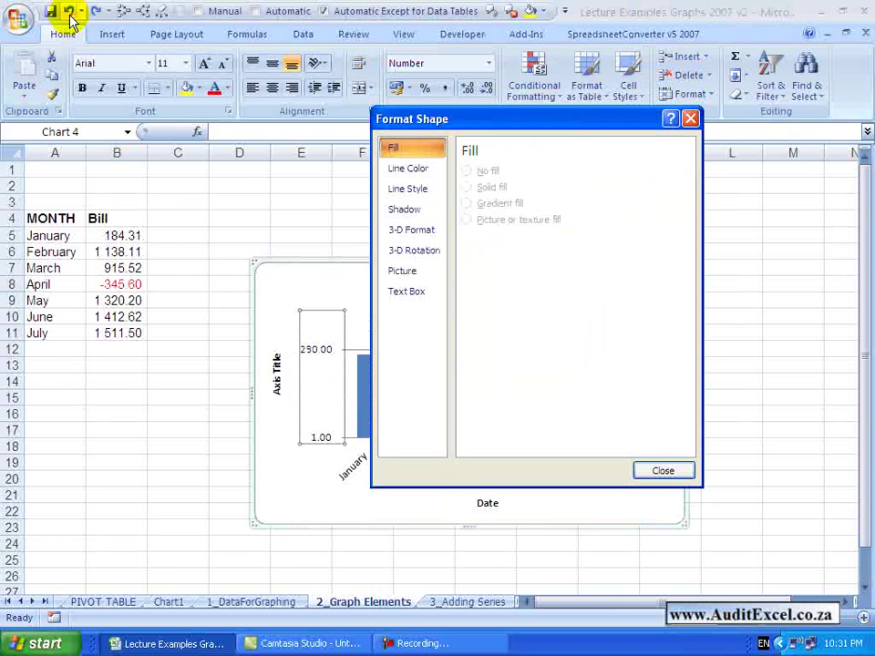
click(69, 14)
click(70, 14)
click(69, 15)
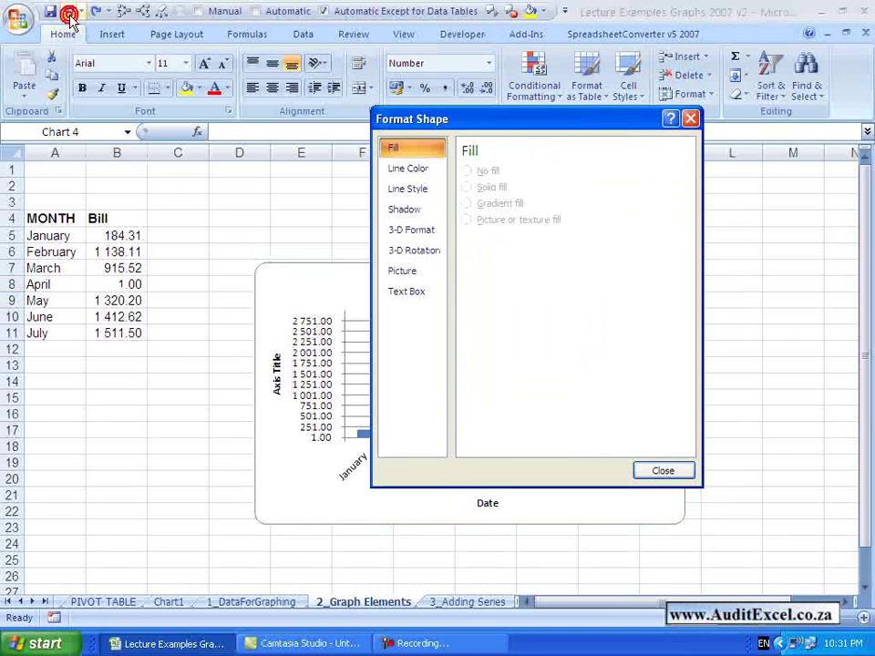
click(69, 15)
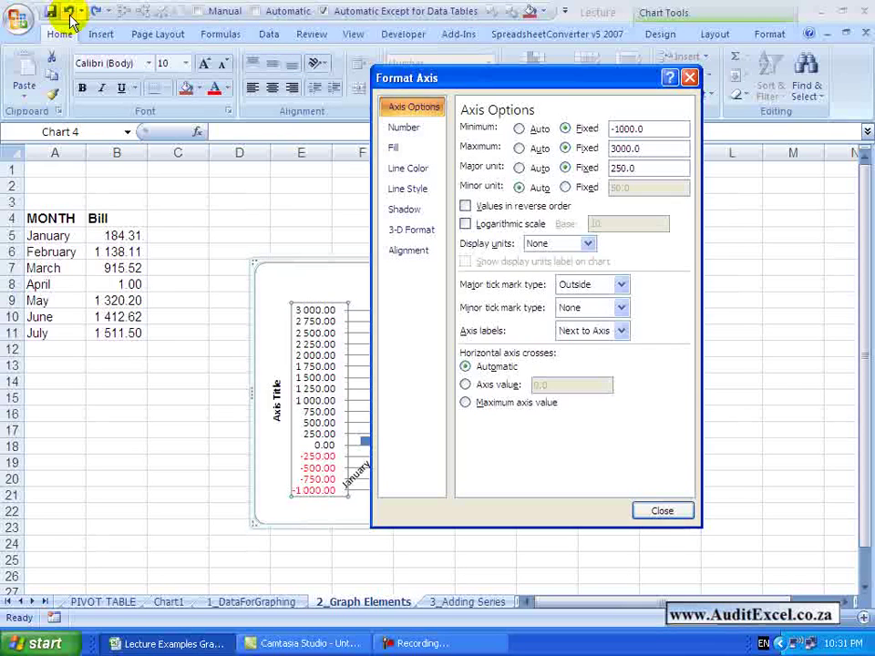
click(69, 15)
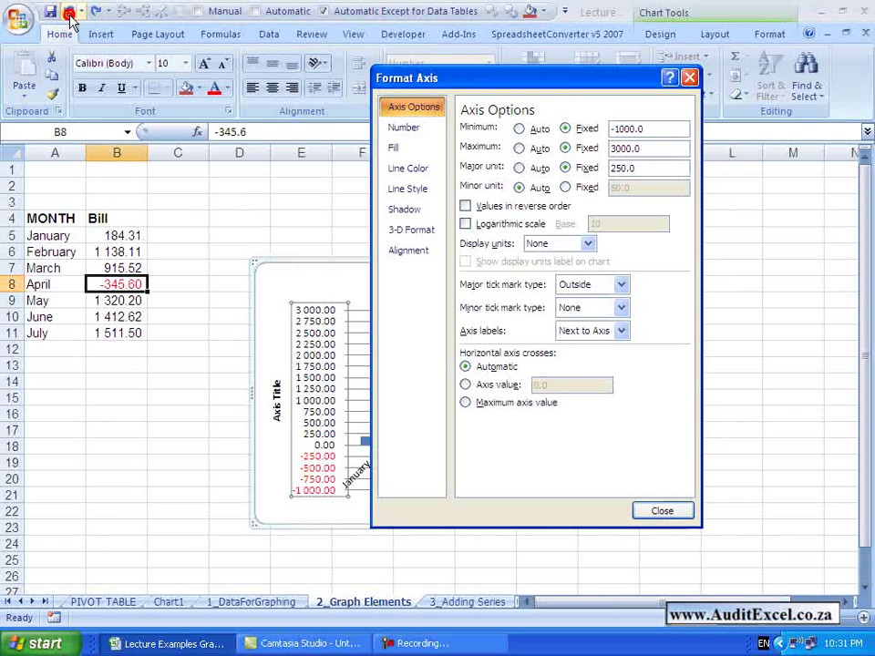
click(70, 15)
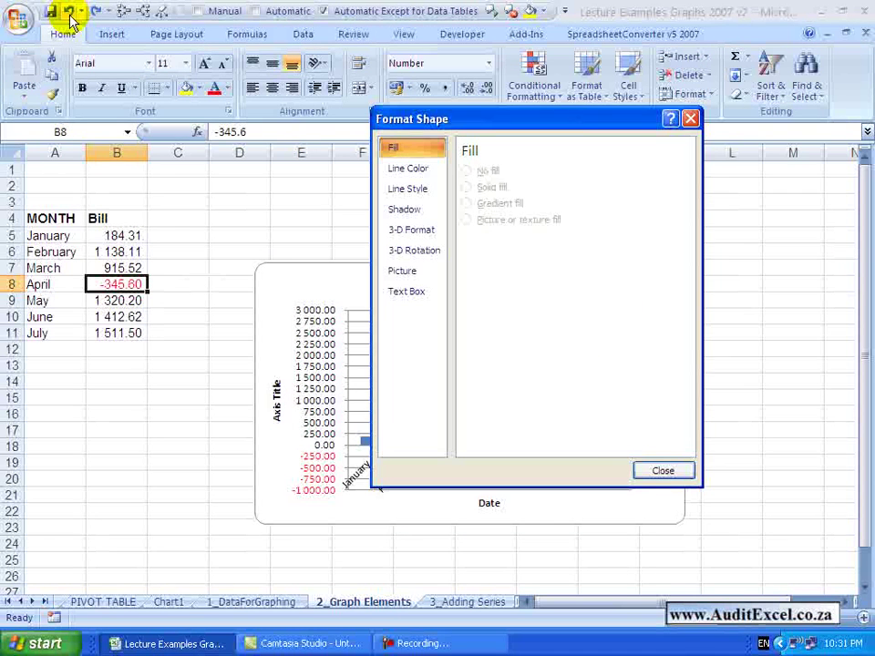
Close the formatting window and reopen Format Axis for the value axis
click(640, 472)
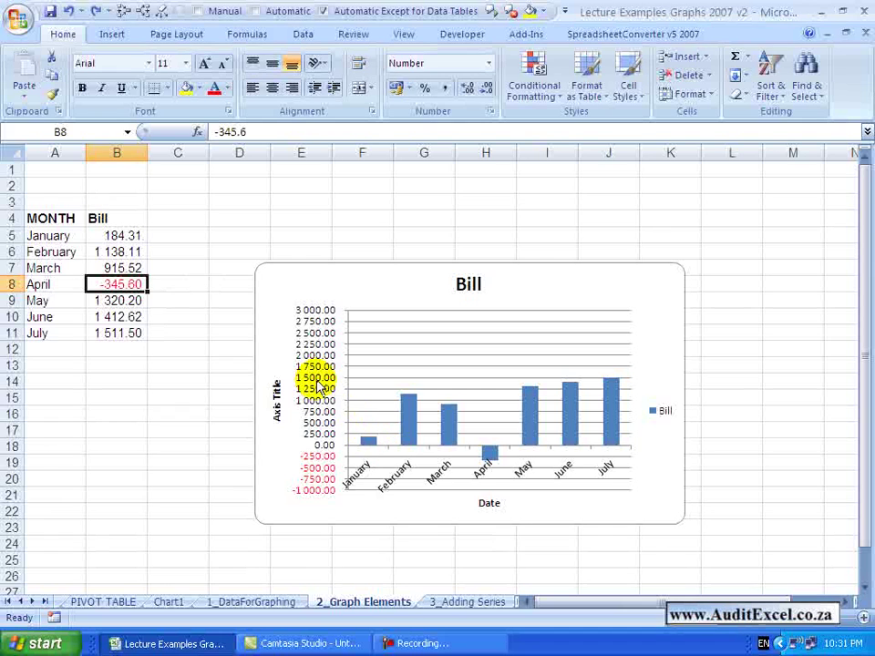
right_click(315, 381)
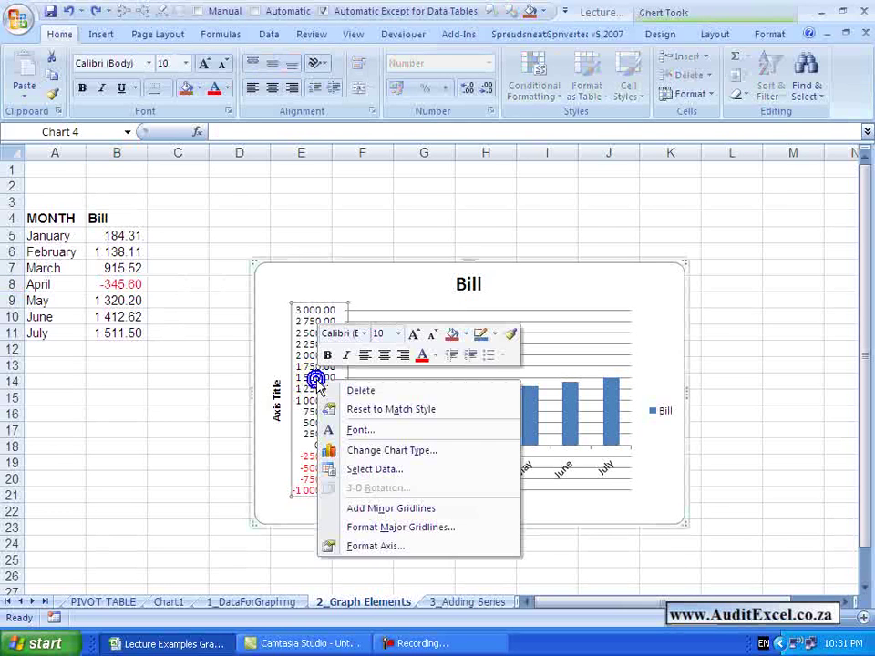
click(374, 546)
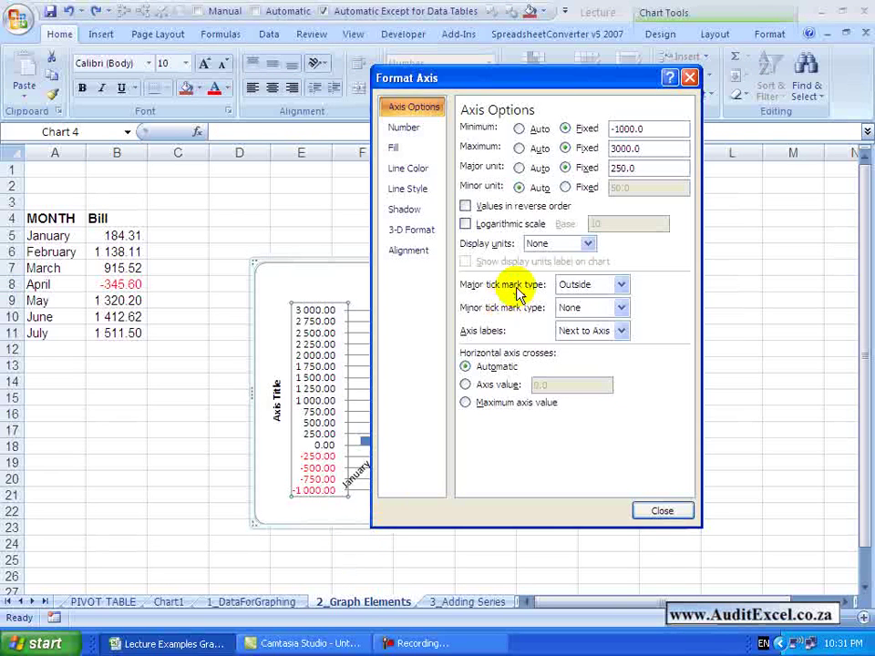
click(590, 246)
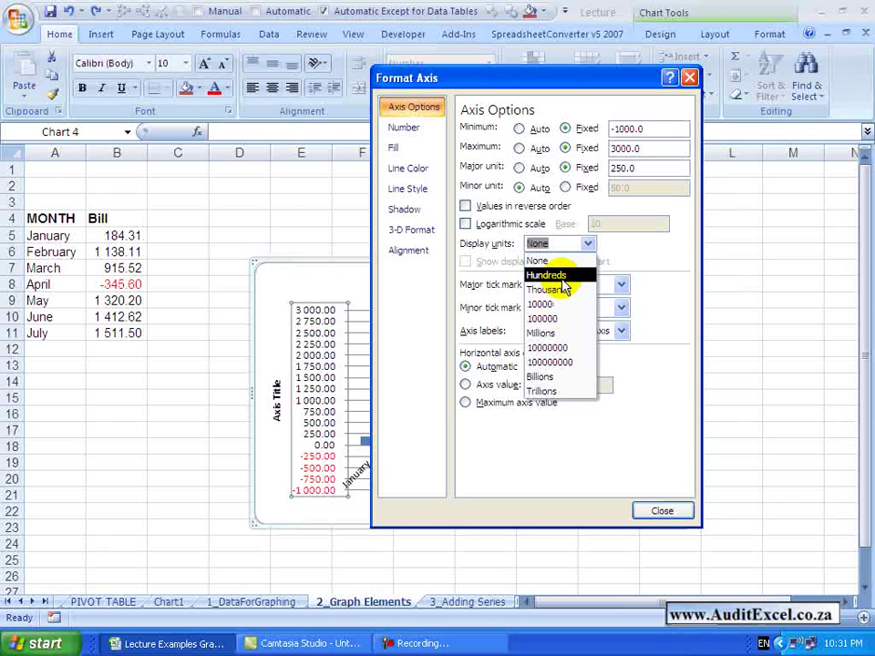
click(562, 278)
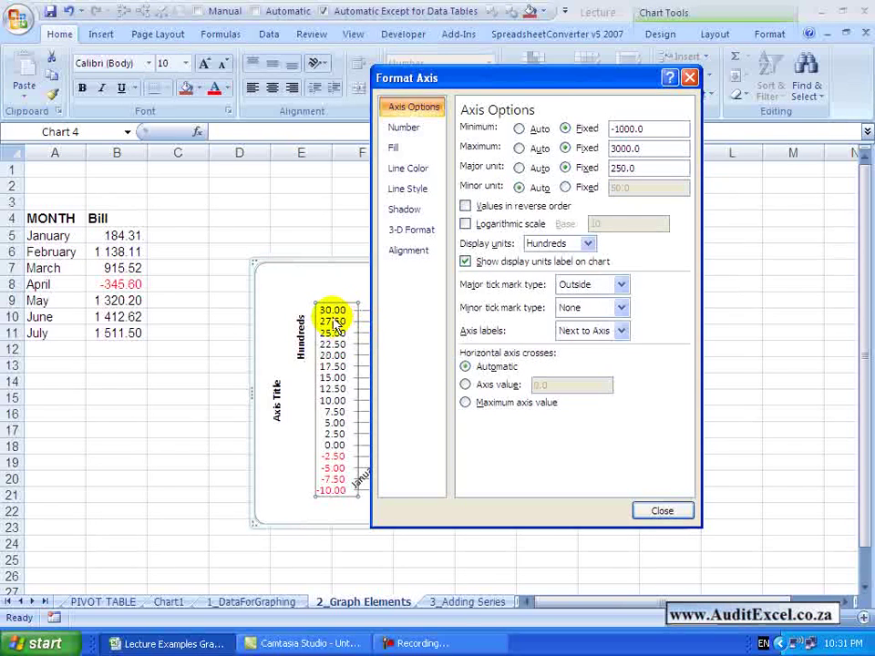
click(588, 244)
click(565, 290)
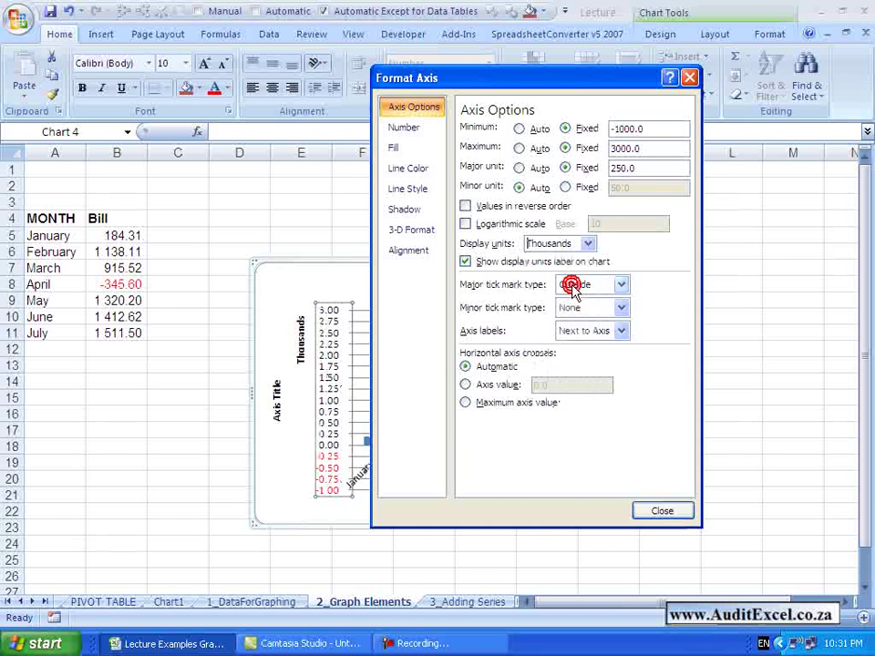
click(465, 263)
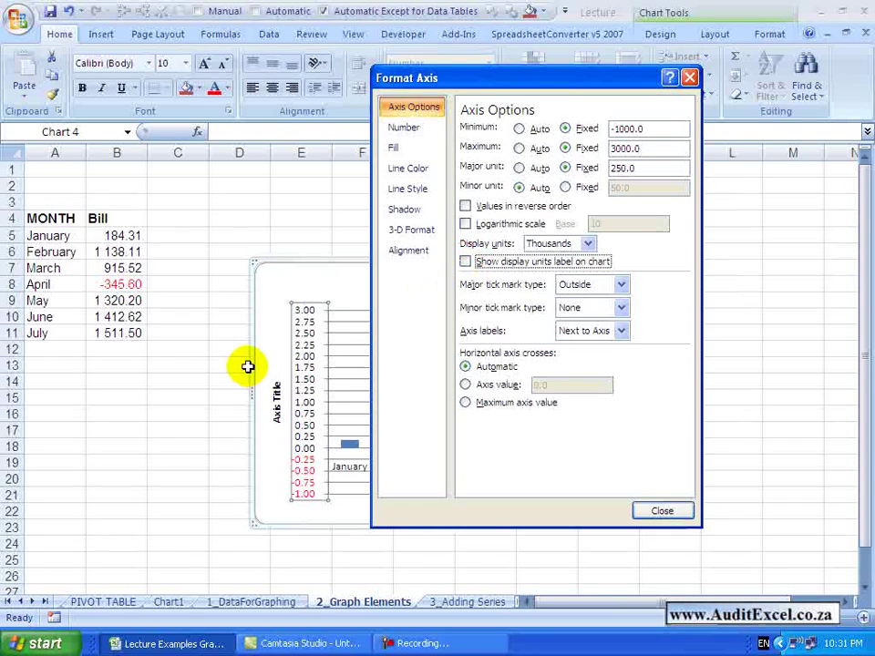
click(465, 262)
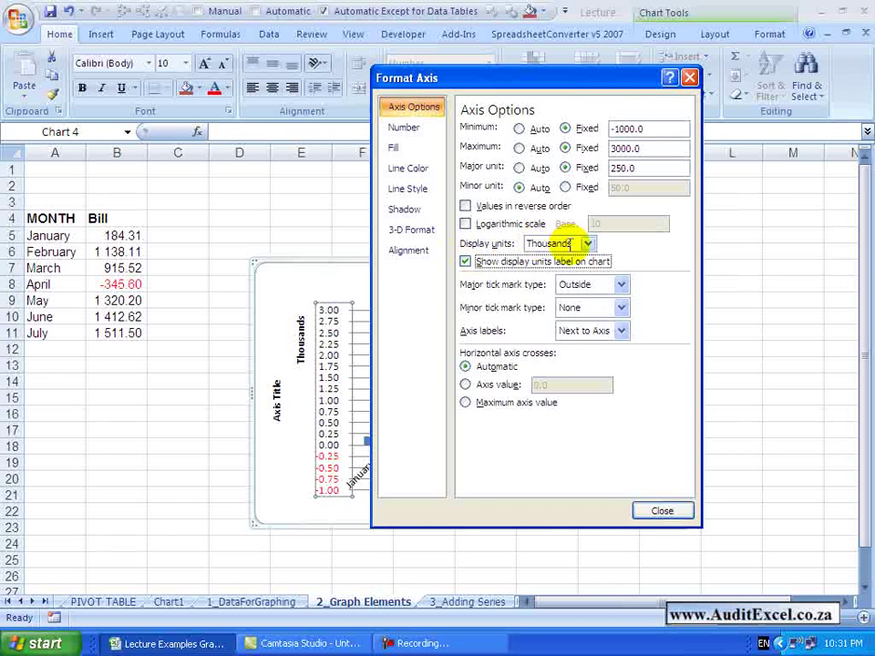
click(583, 243)
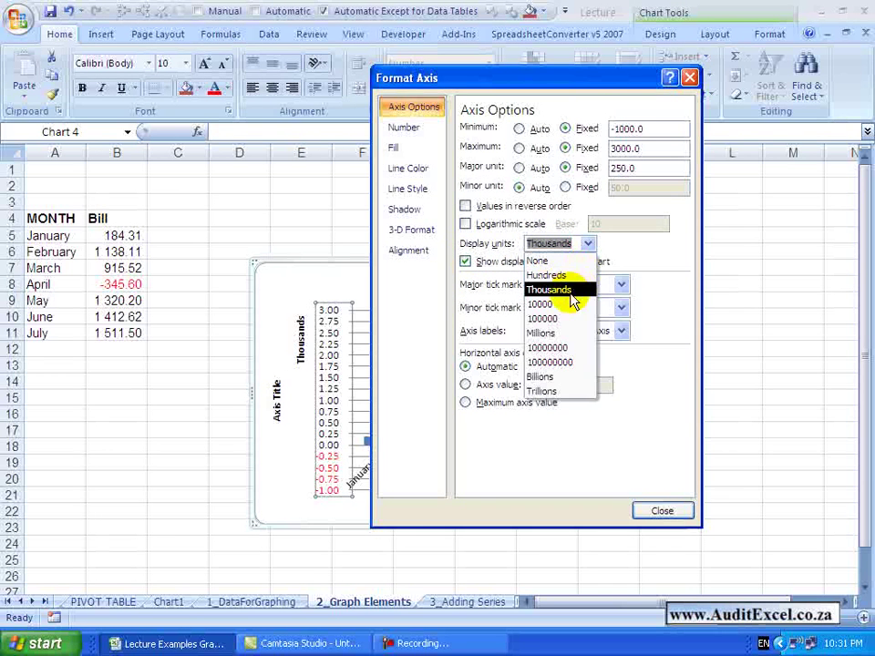
click(561, 333)
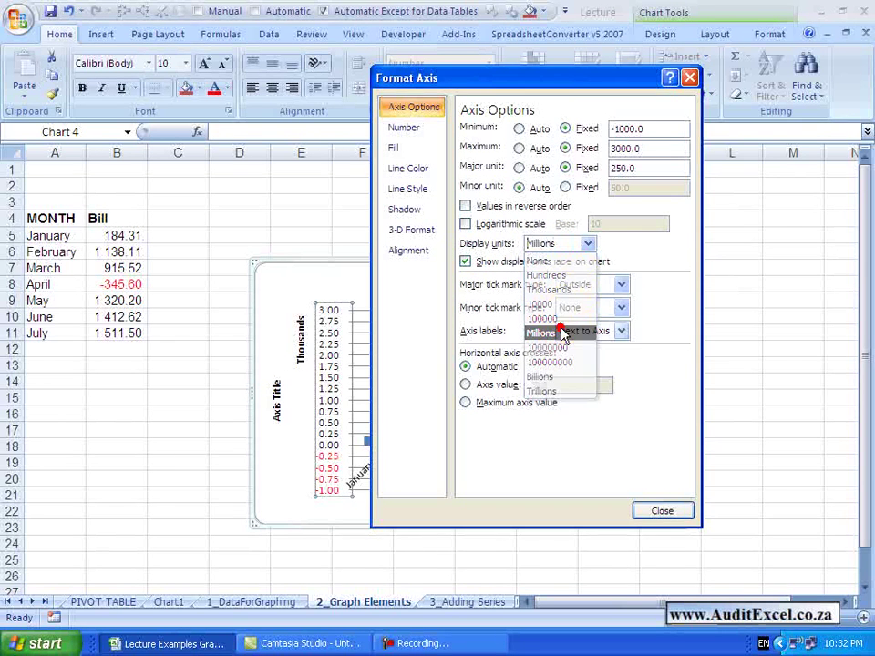
click(586, 242)
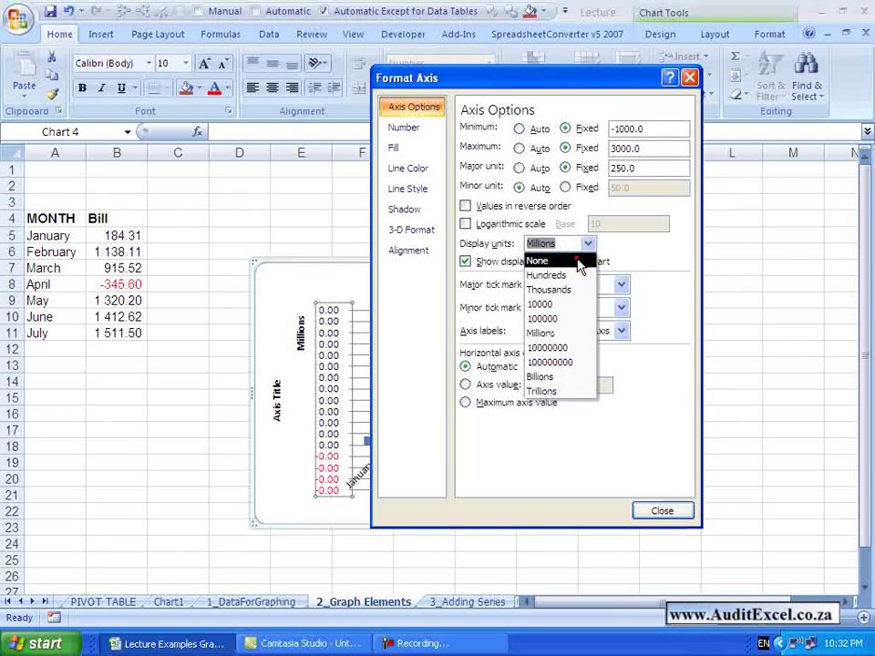
click(578, 260)
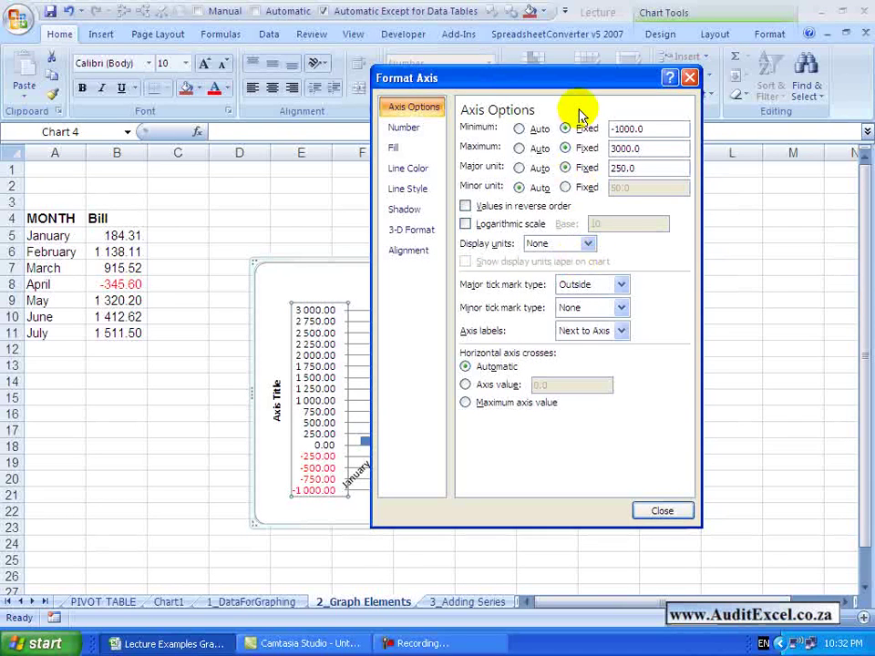
drag(563, 76, 572, 78)
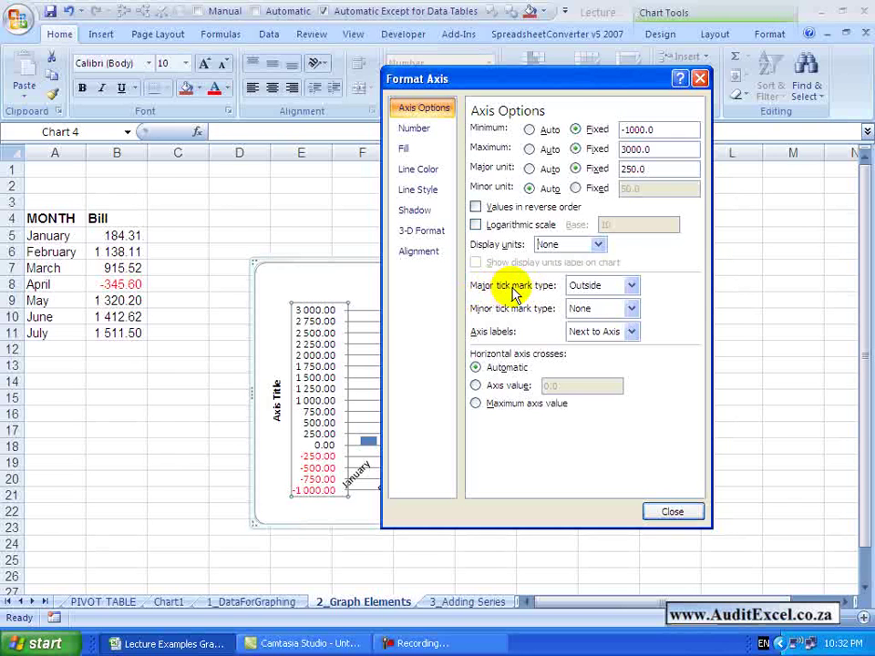
click(631, 286)
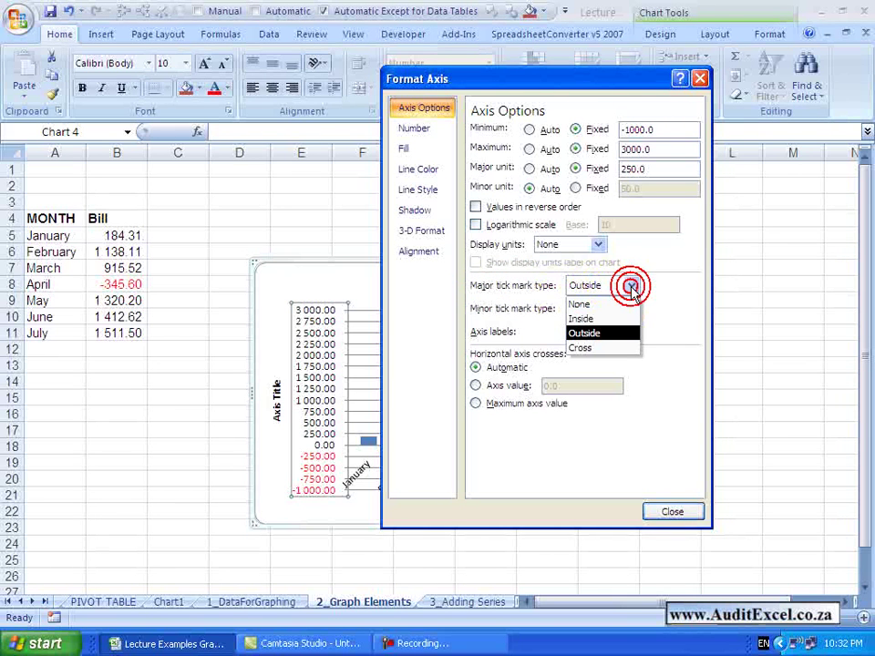
click(582, 303)
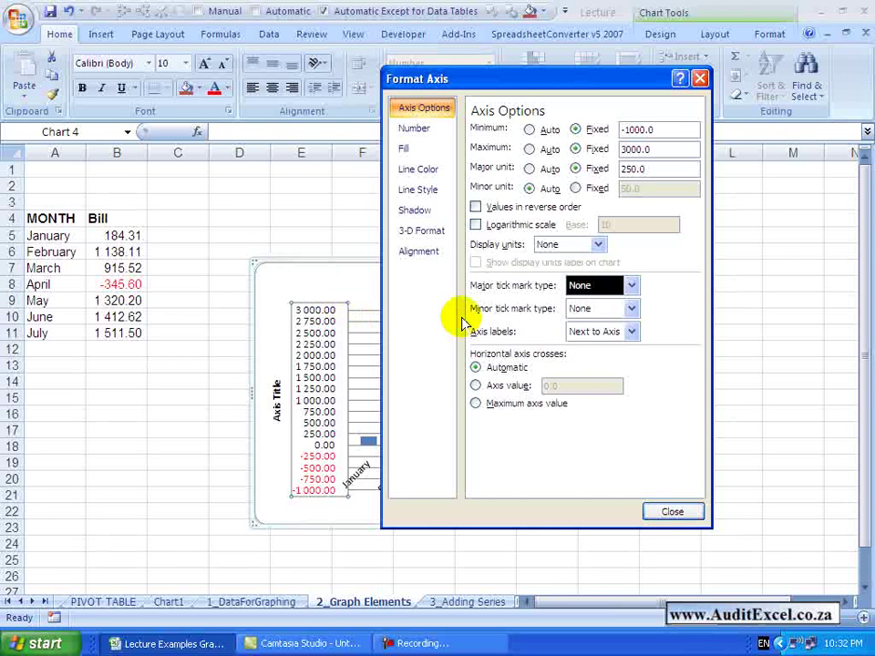
click(630, 287)
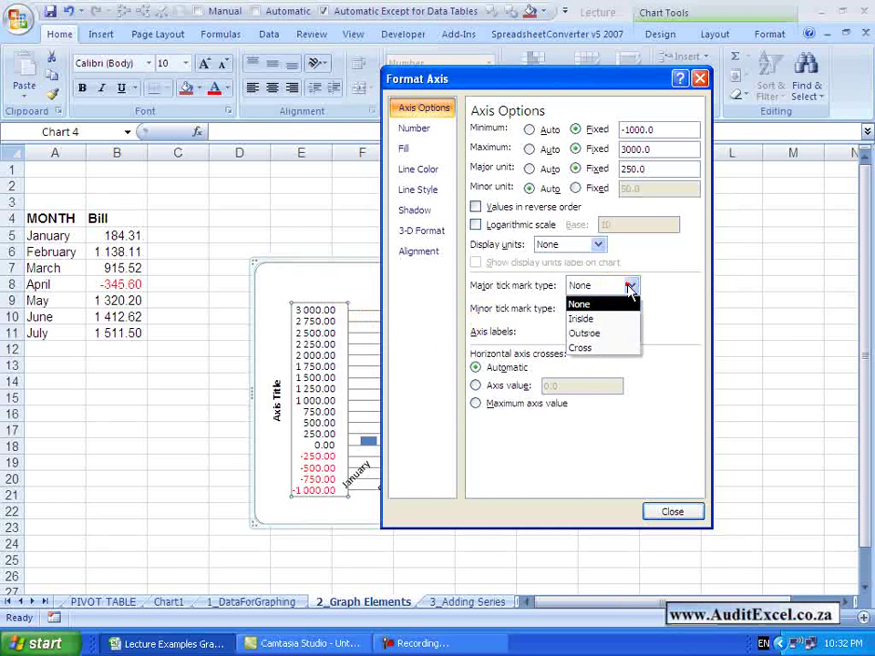
click(603, 319)
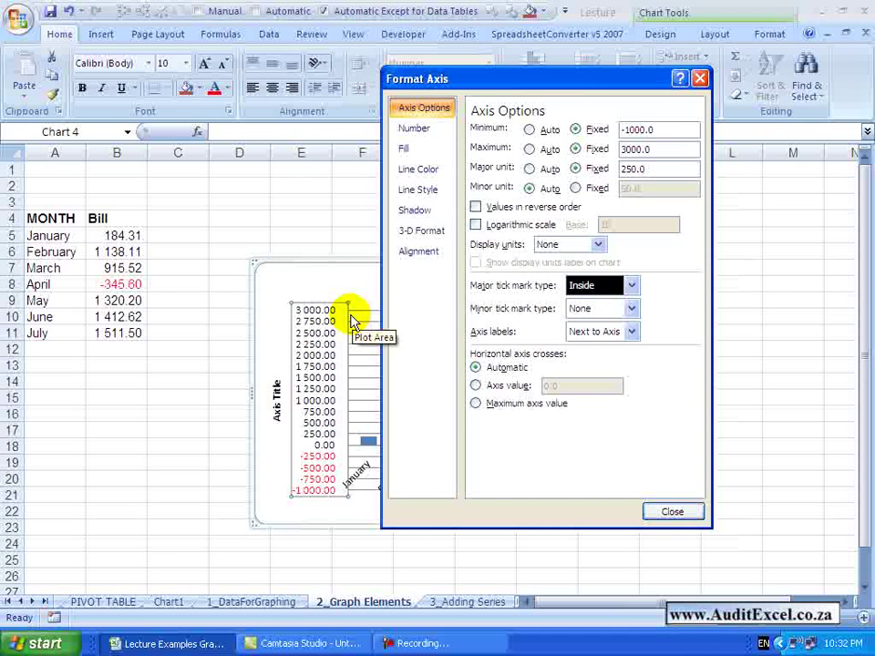
click(631, 289)
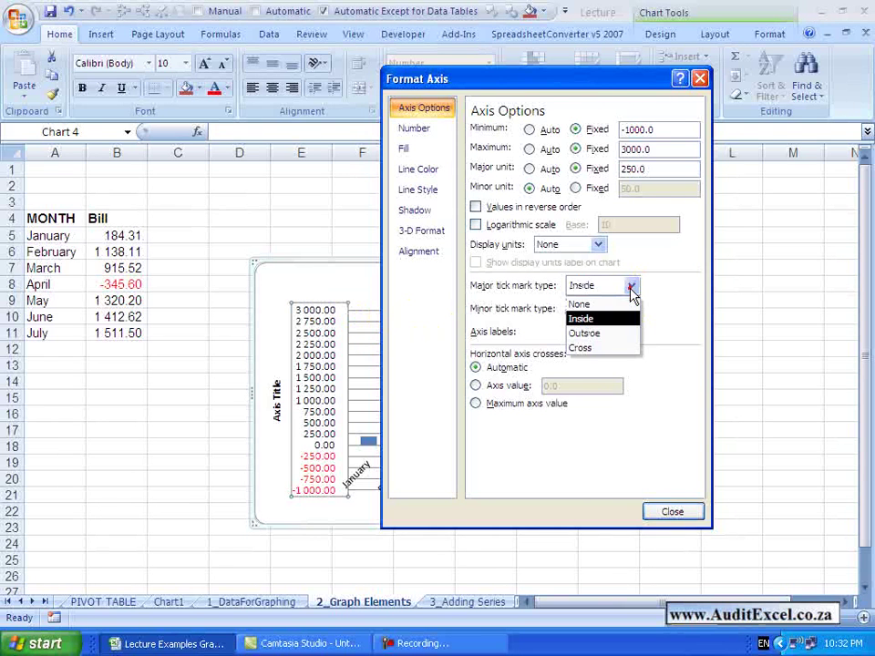
click(608, 333)
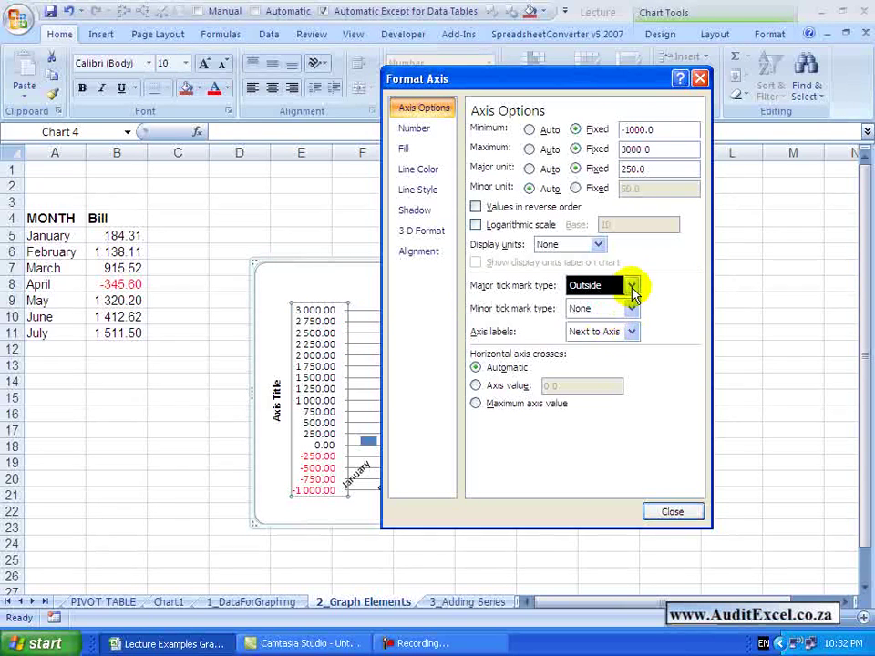
click(632, 288)
click(609, 348)
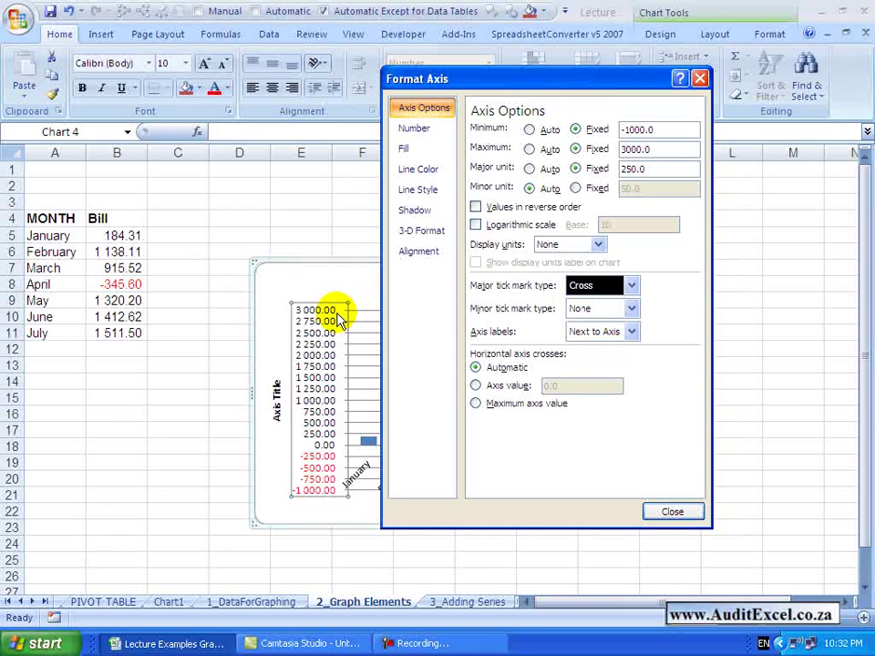
click(631, 285)
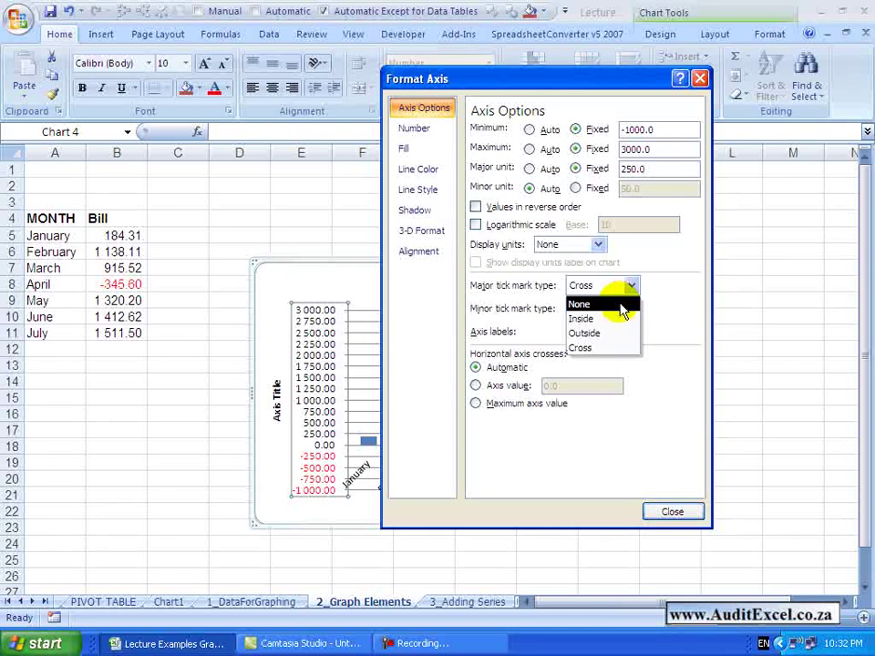
click(605, 333)
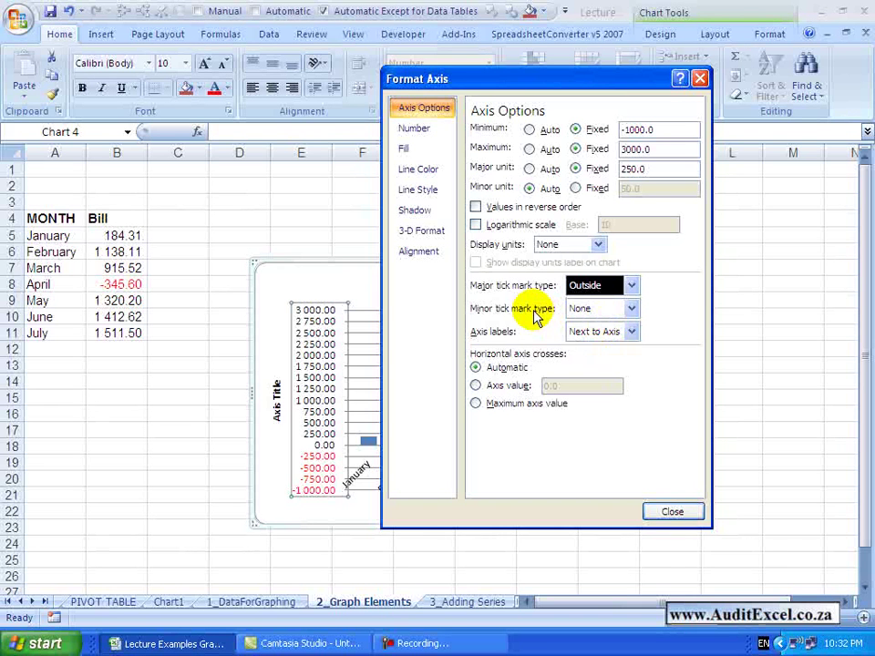
click(634, 308)
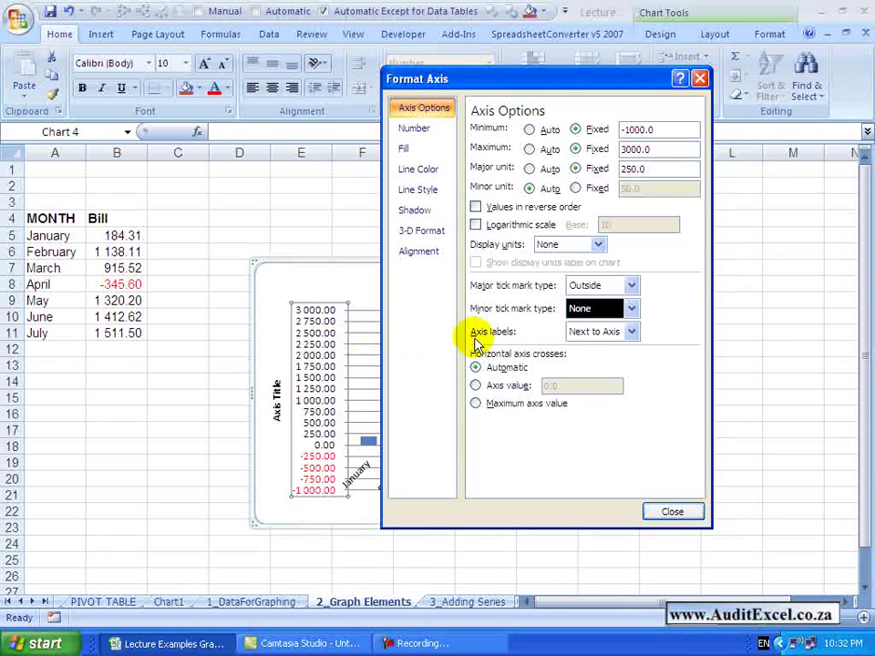
Try None and High for the value-axis label position, settling on Low
click(632, 333)
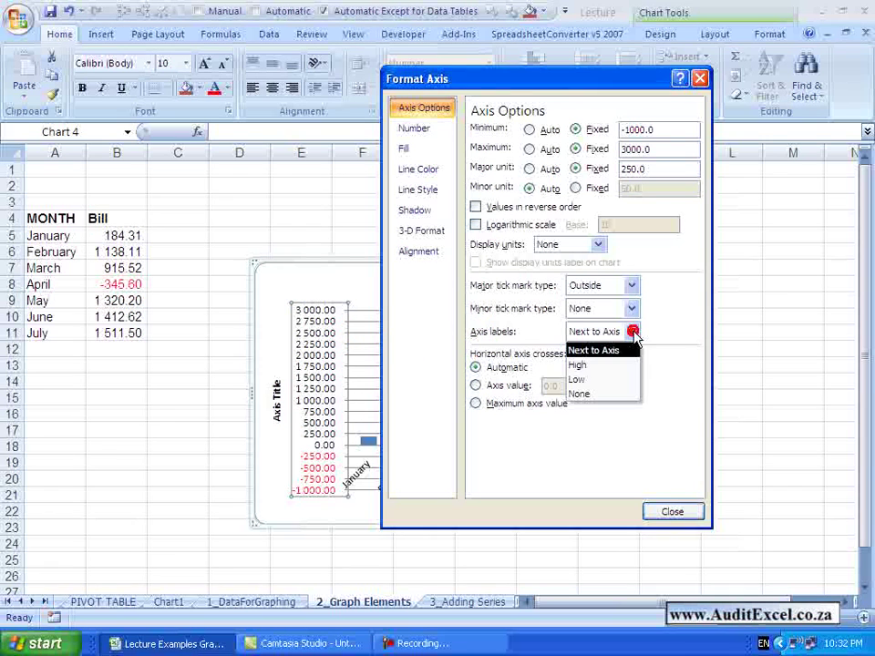
click(603, 395)
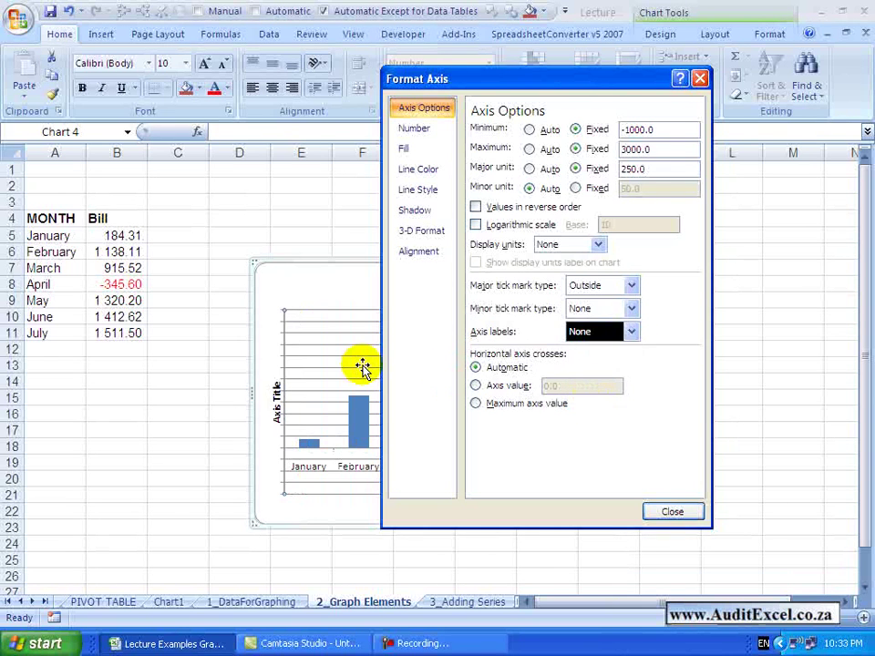
click(631, 333)
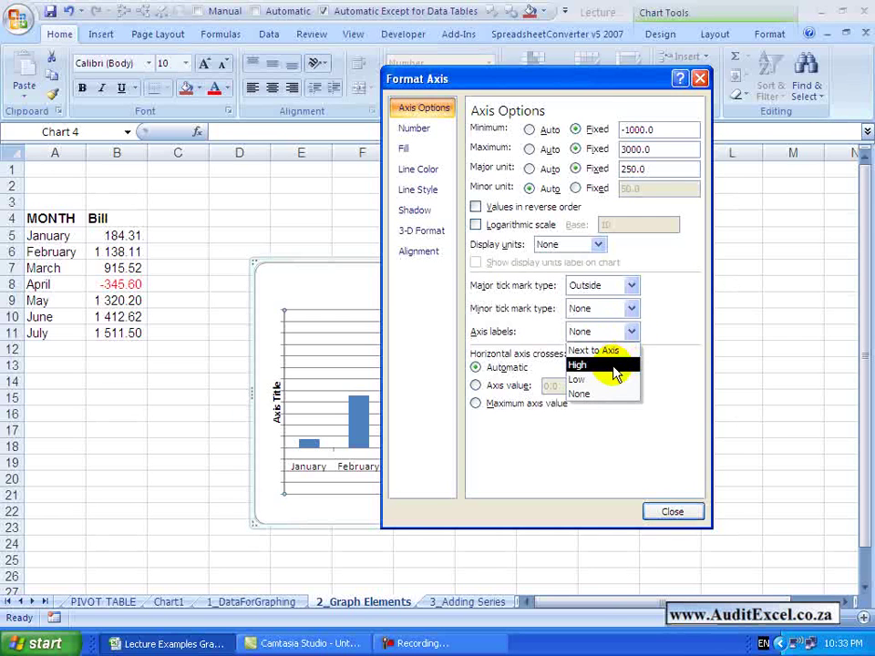
click(616, 374)
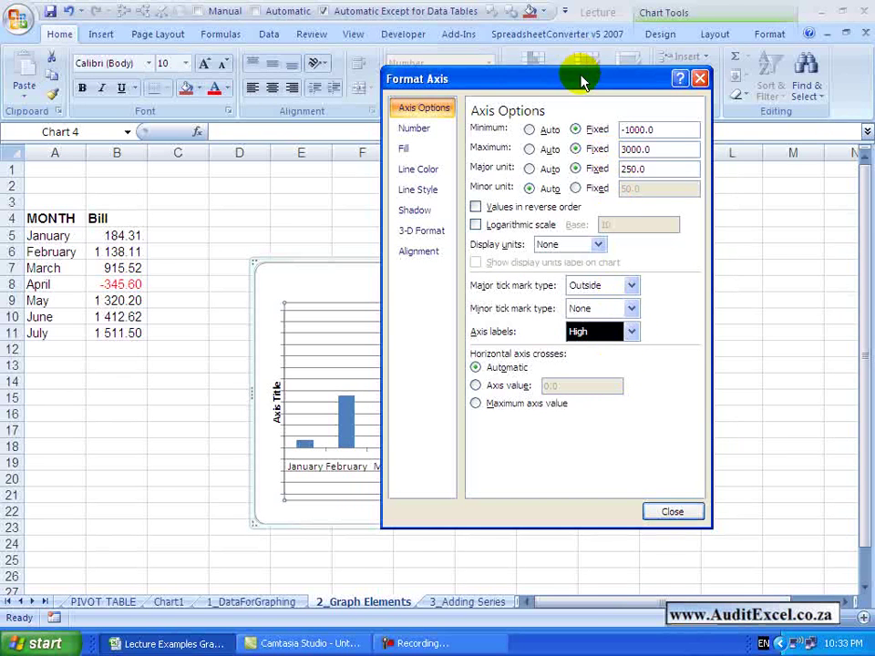
drag(583, 82, 655, 81)
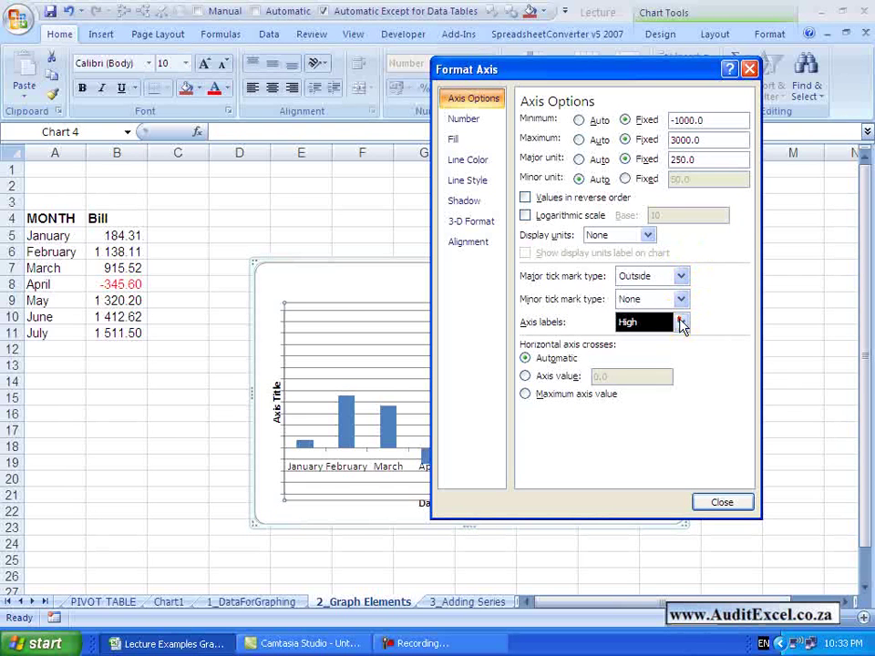
click(680, 323)
click(658, 370)
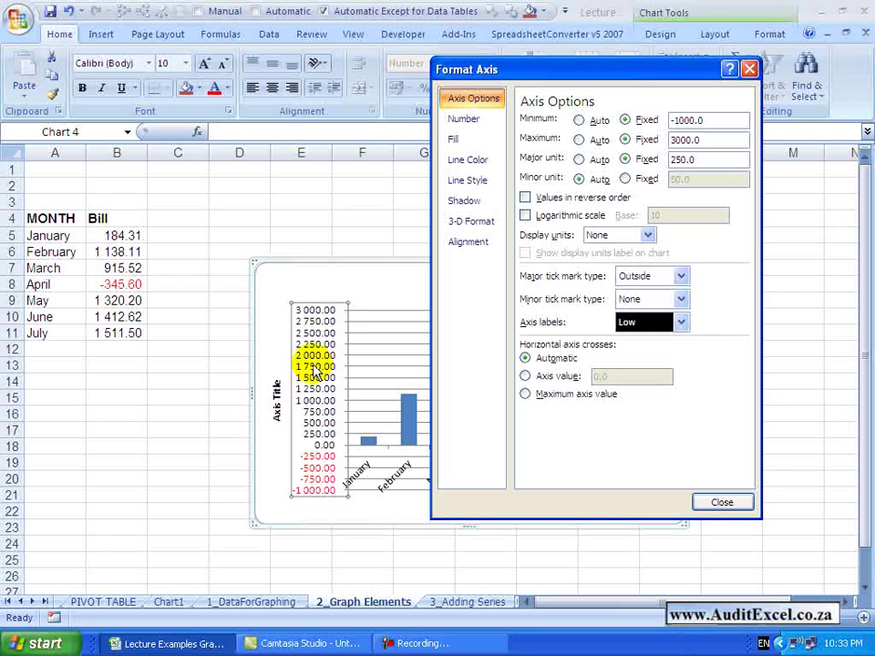
Set the horizontal axis to cross the value axis at axis value -1000
click(398, 379)
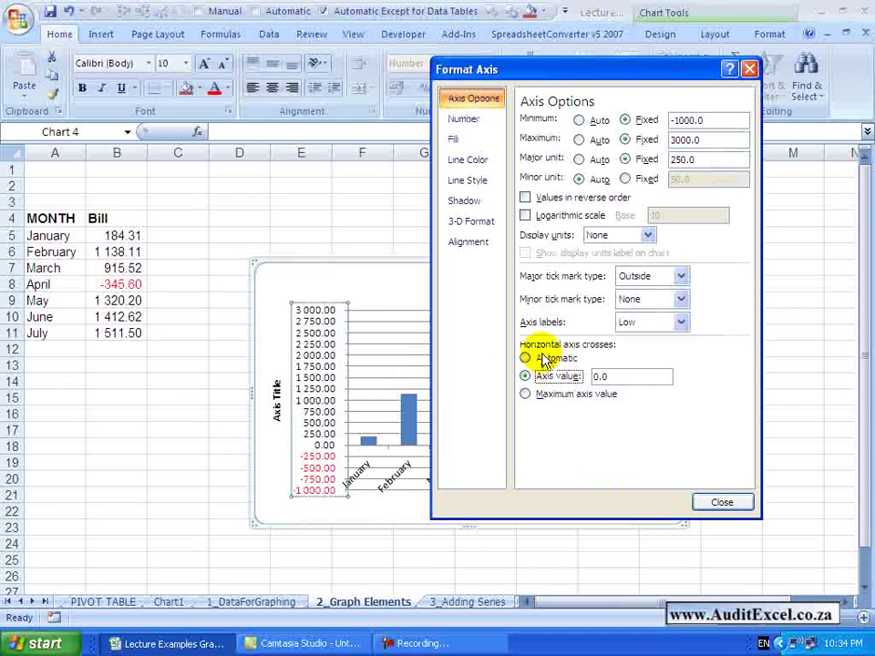
click(537, 357)
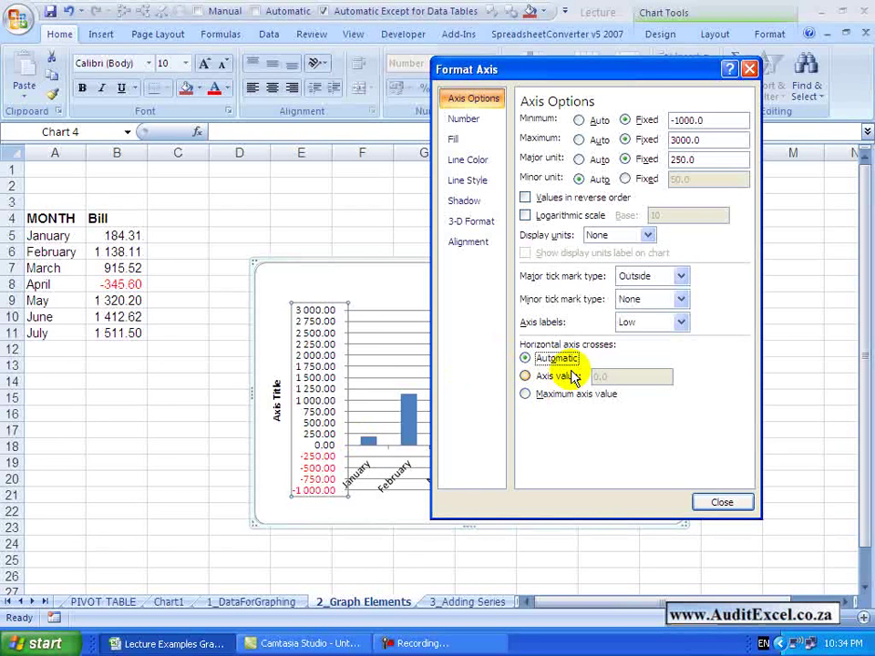
click(526, 376)
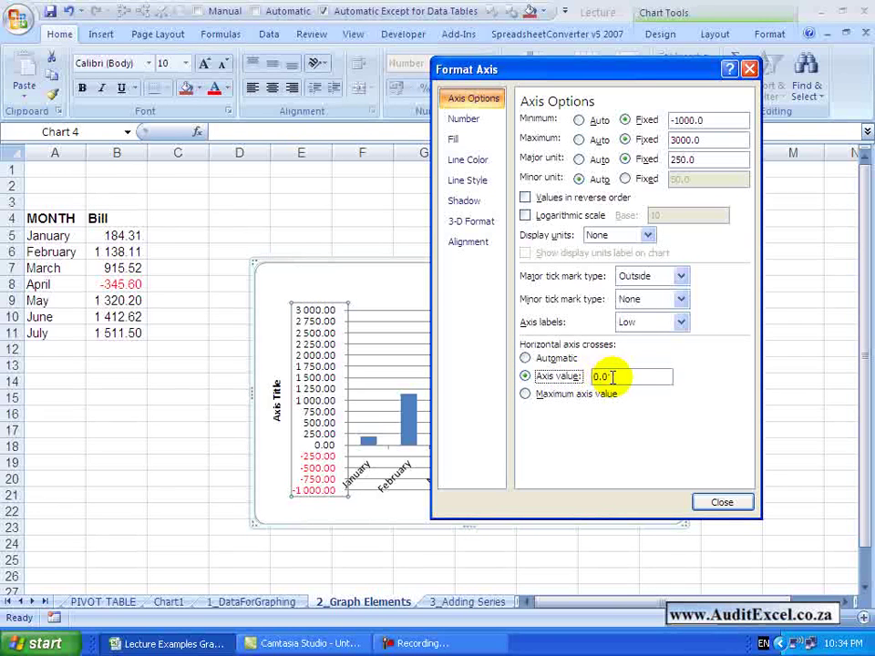
drag(609, 377, 583, 384)
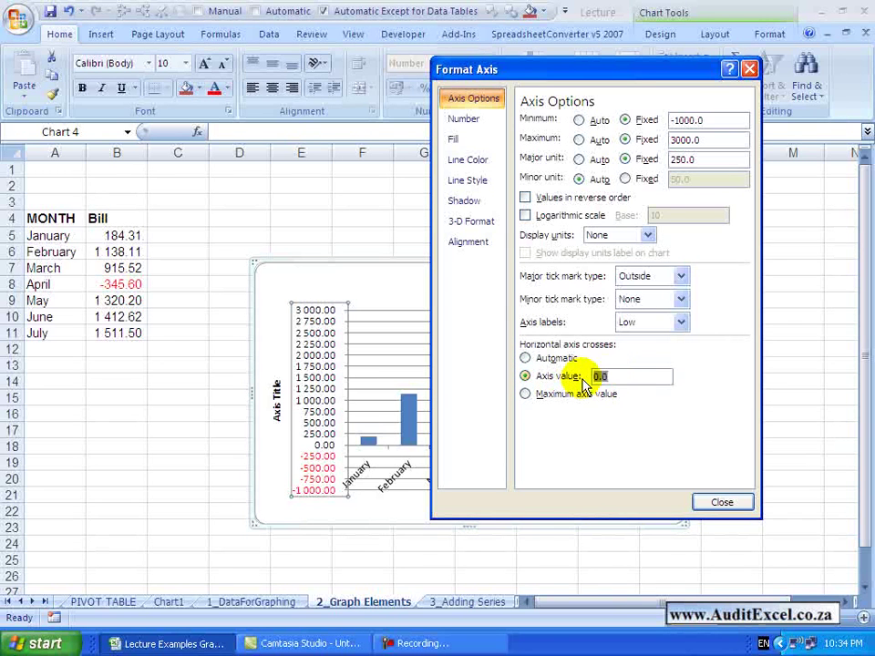
text(-1000)
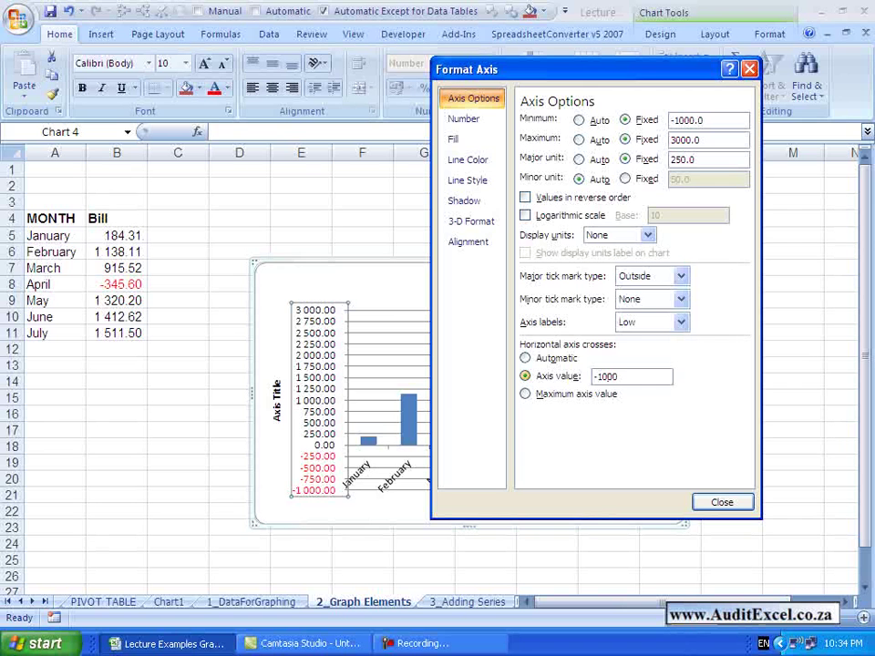
click(578, 420)
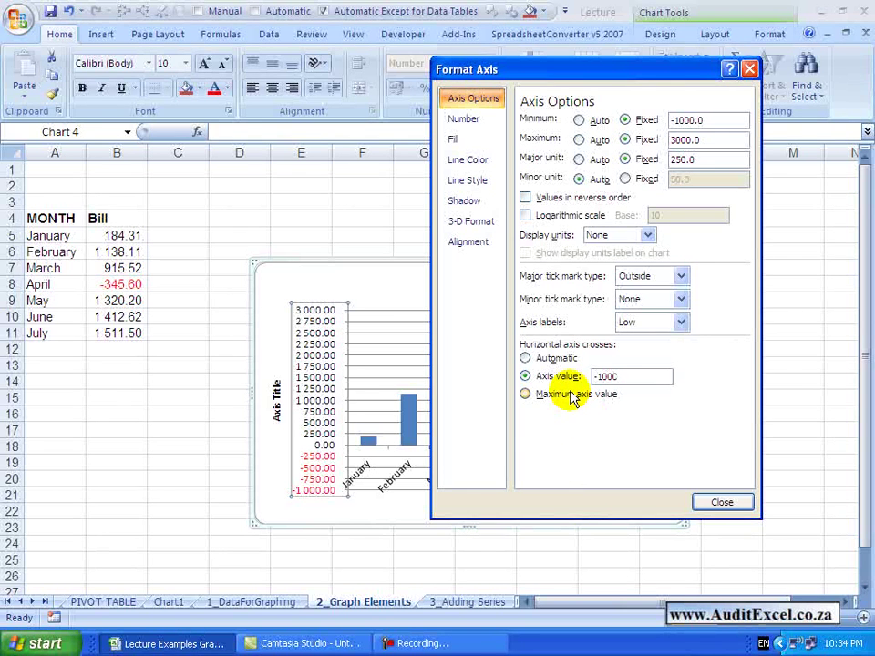
Try crossing the horizontal axis at the maximum axis value, then reopen Format Axis
key(Escape)
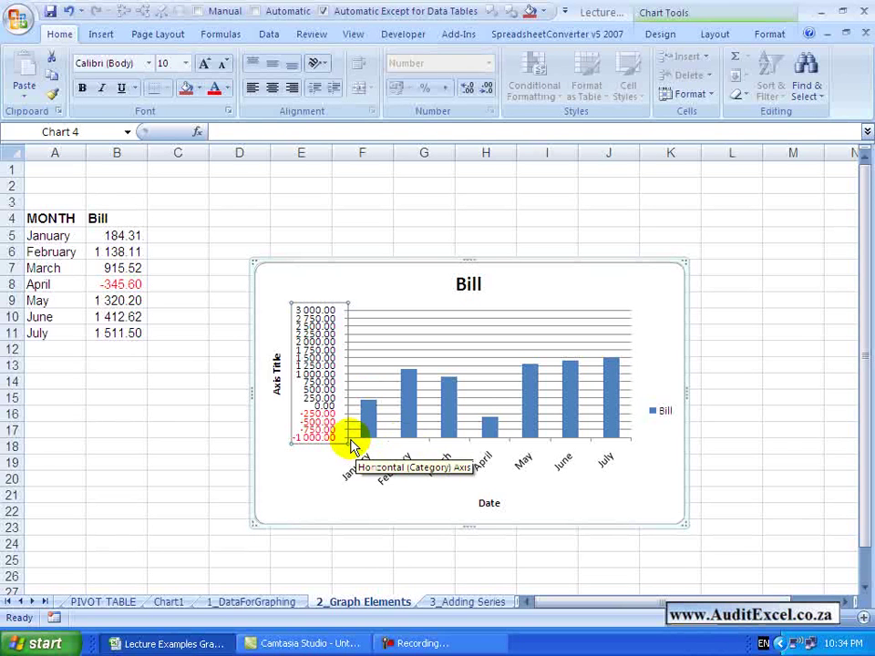
right_click(312, 394)
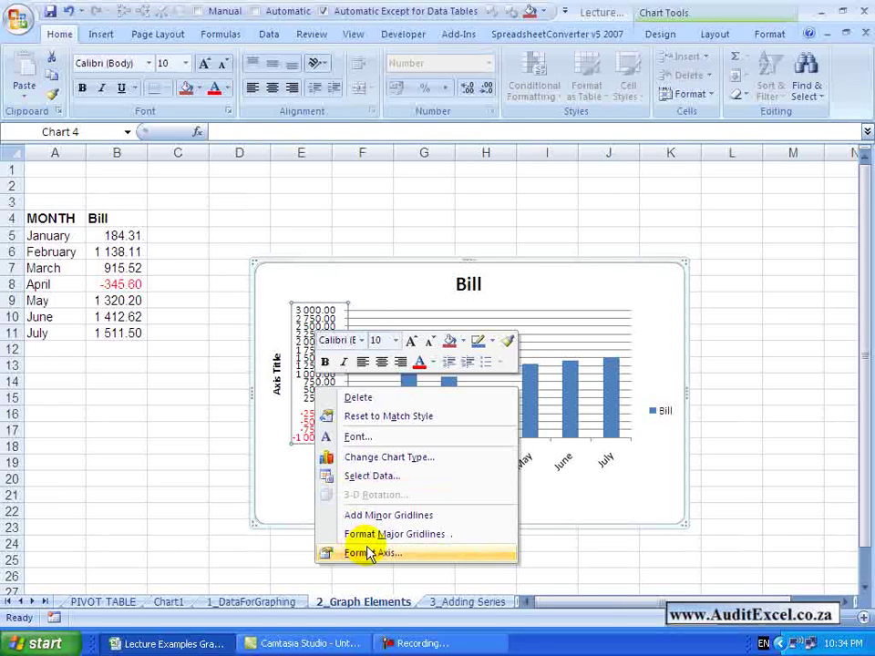
click(367, 551)
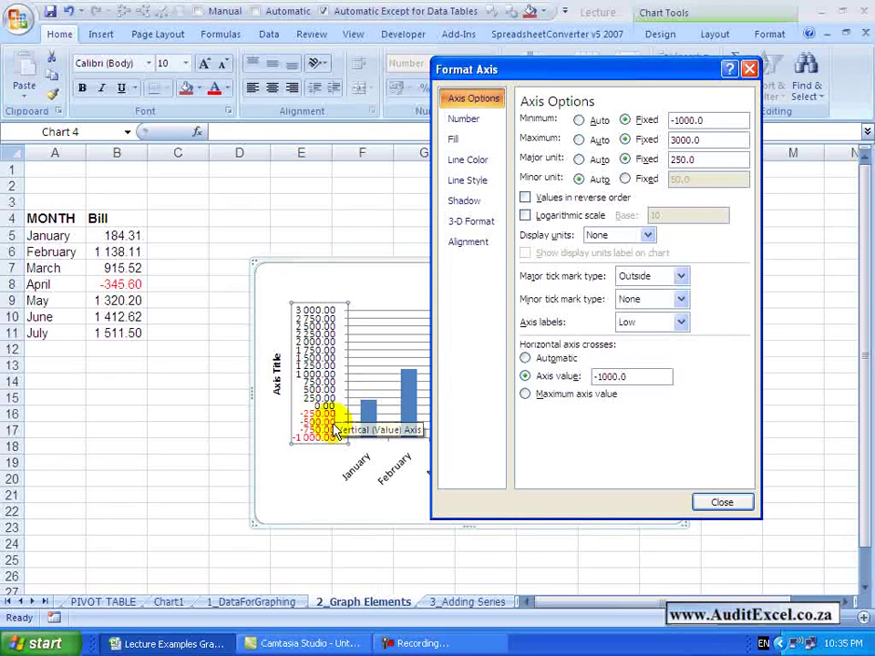
click(525, 396)
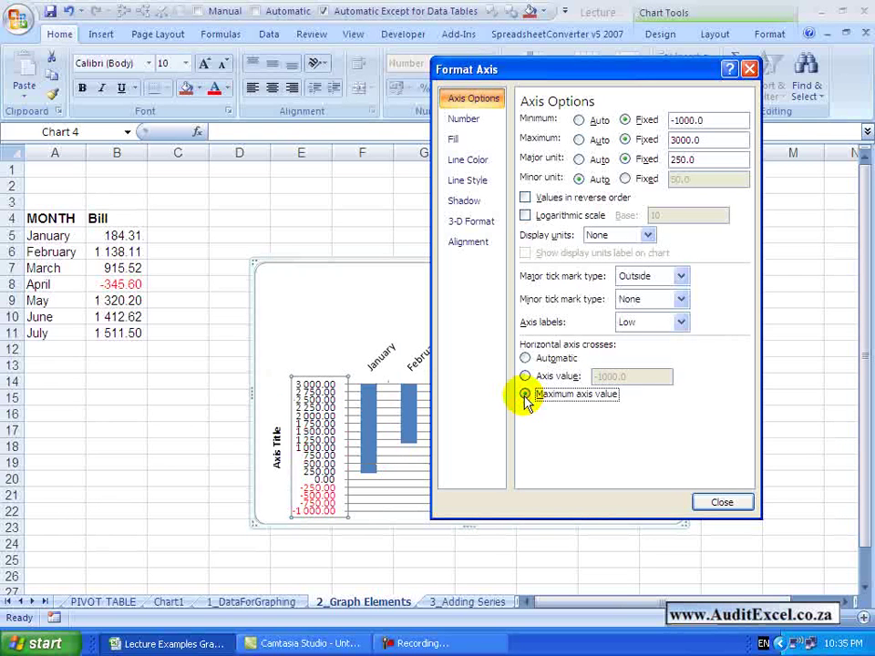
click(722, 502)
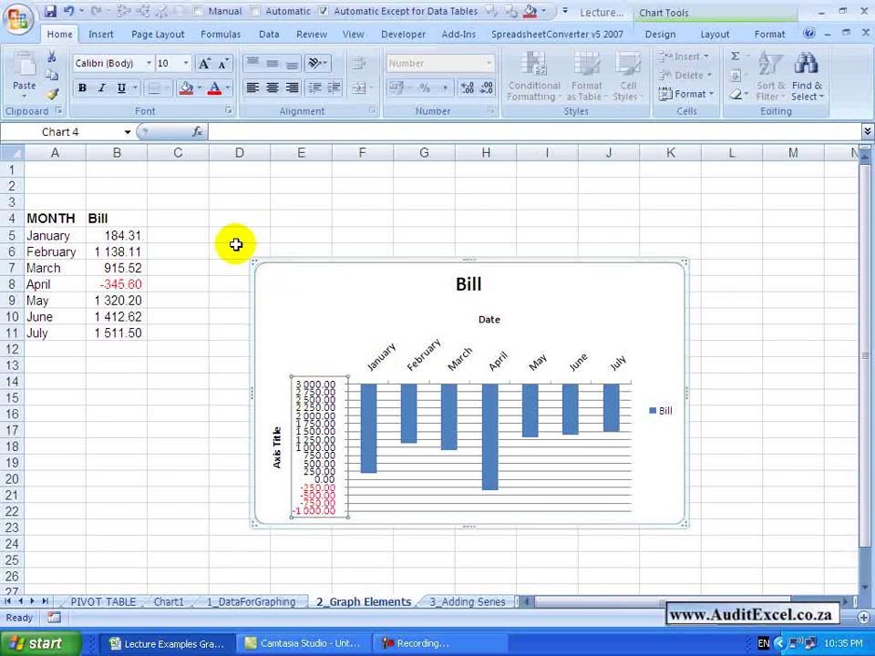
right_click(308, 401)
click(363, 568)
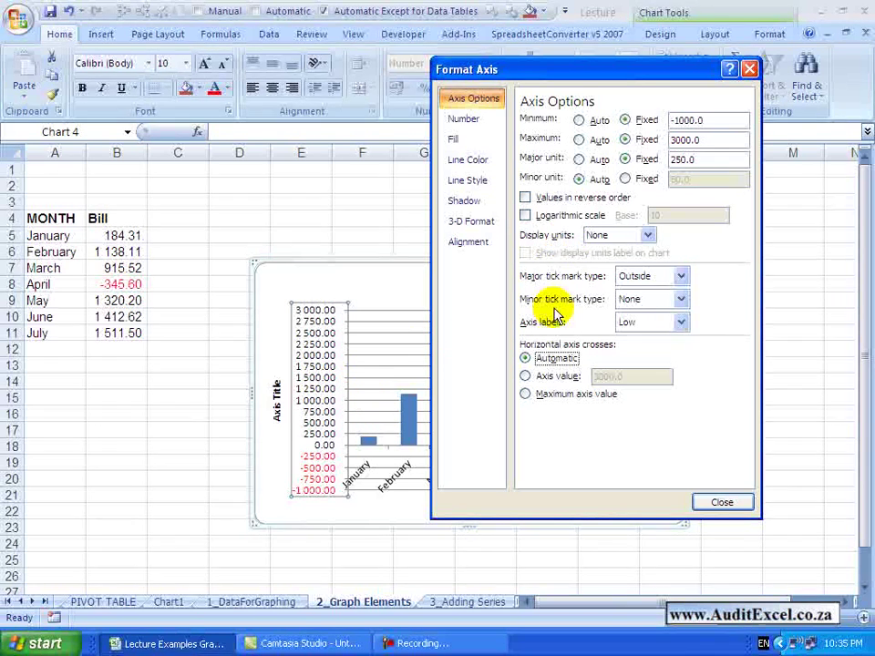
In the value axis Number category, uncheck Linked to source, then check it again
click(475, 121)
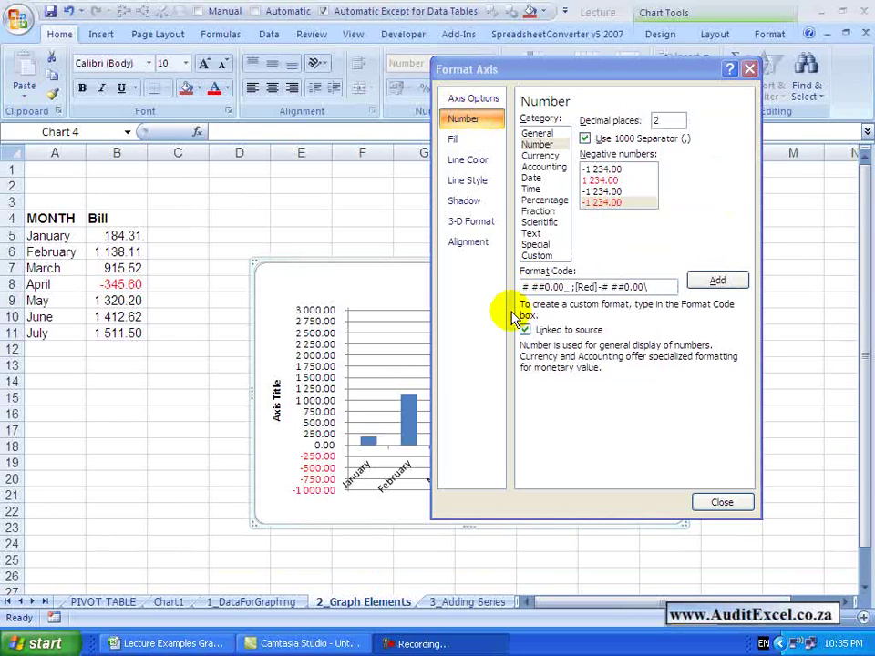
click(326, 335)
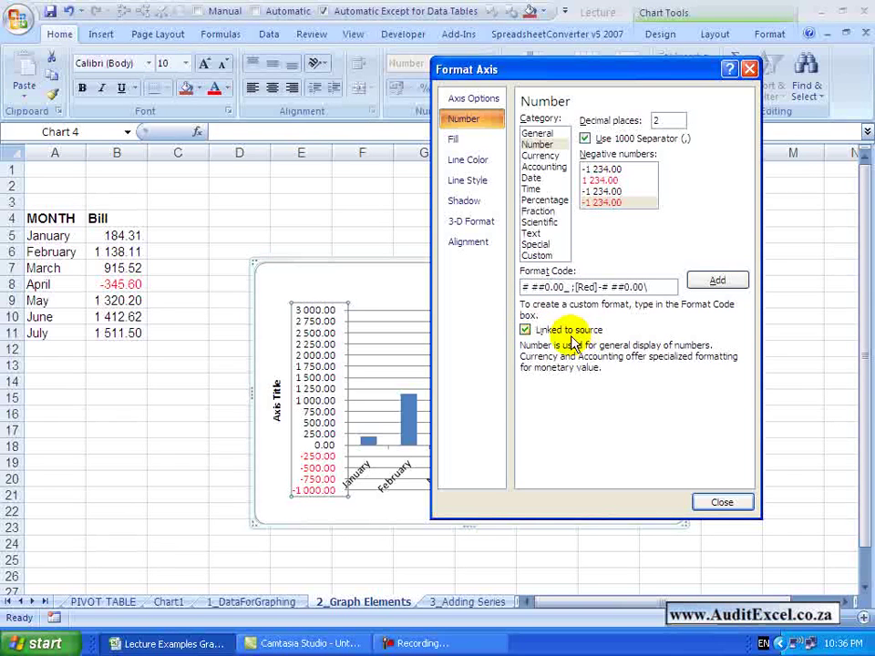
click(526, 331)
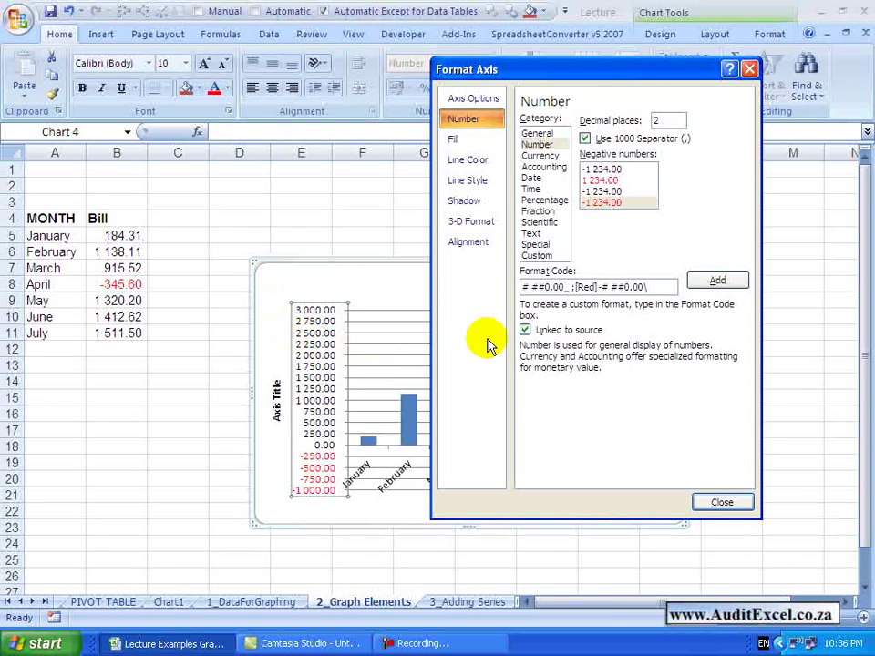
click(525, 331)
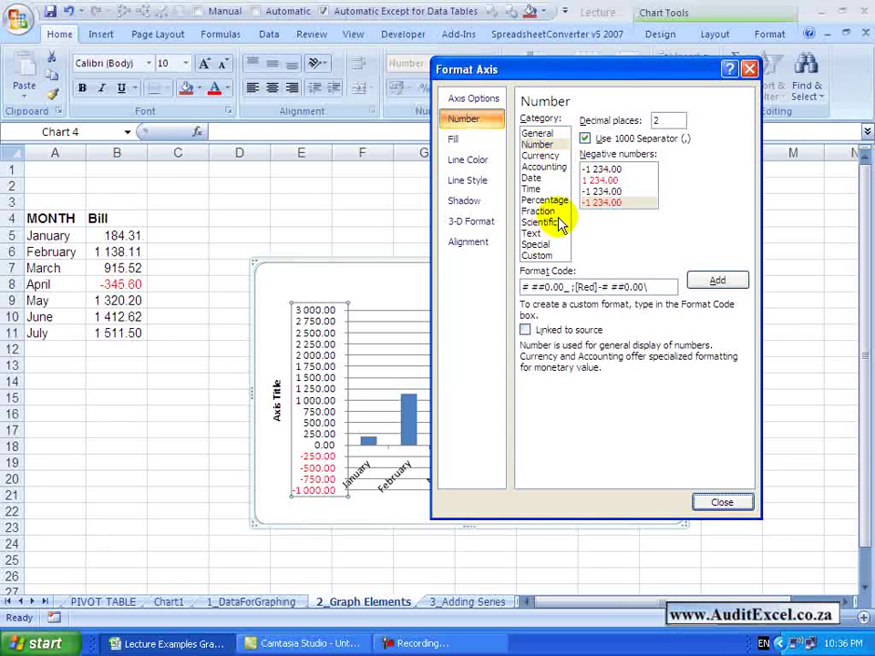
click(525, 330)
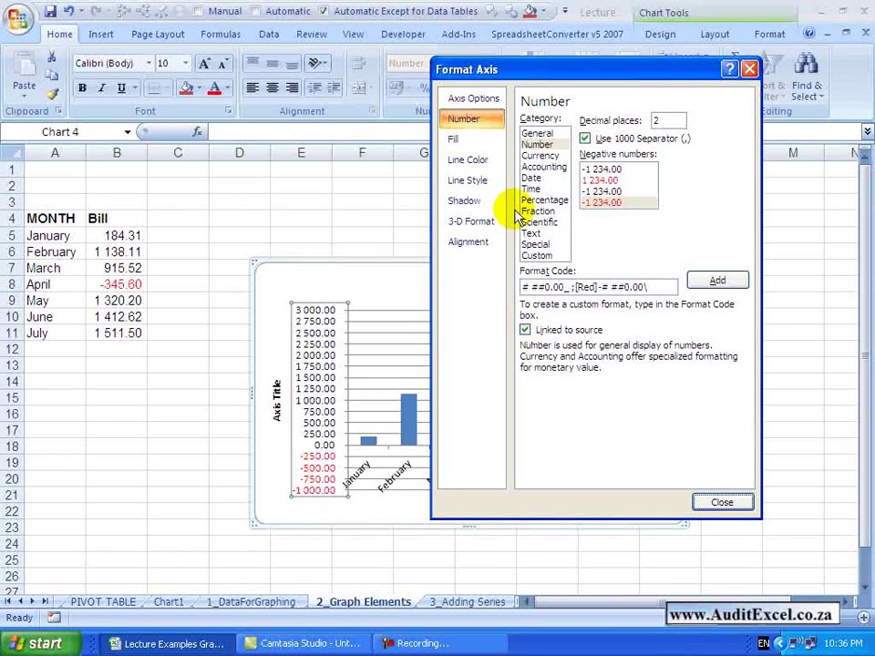
Preview No, Solid, Gradient and Picture fills behind the value axis, then restore Automatic fill
click(474, 141)
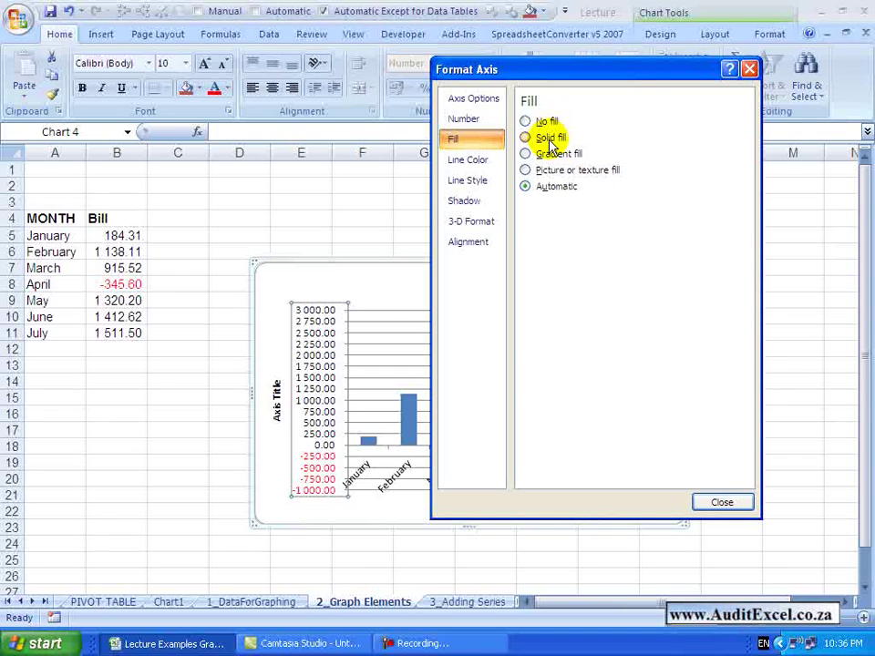
click(527, 123)
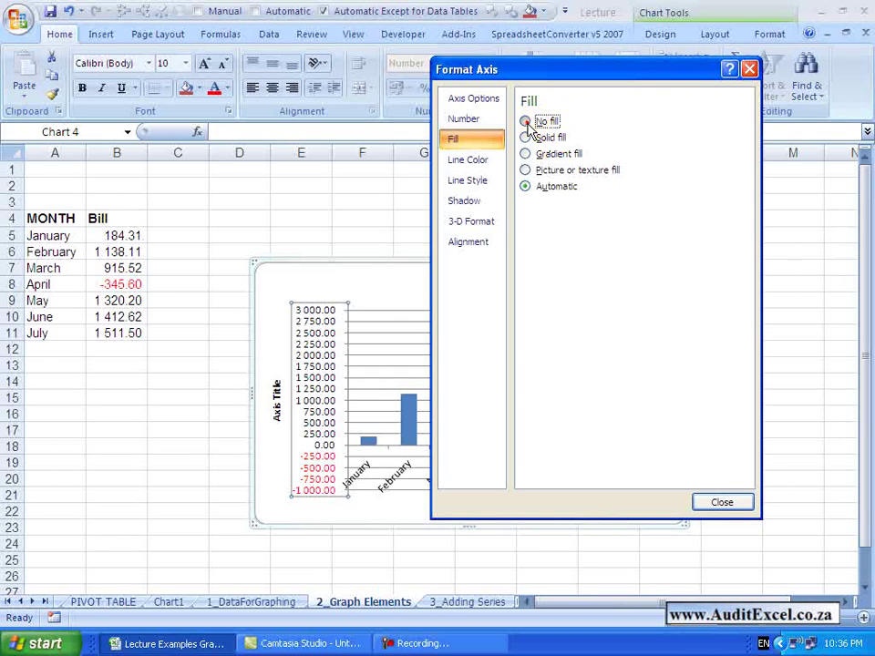
click(527, 139)
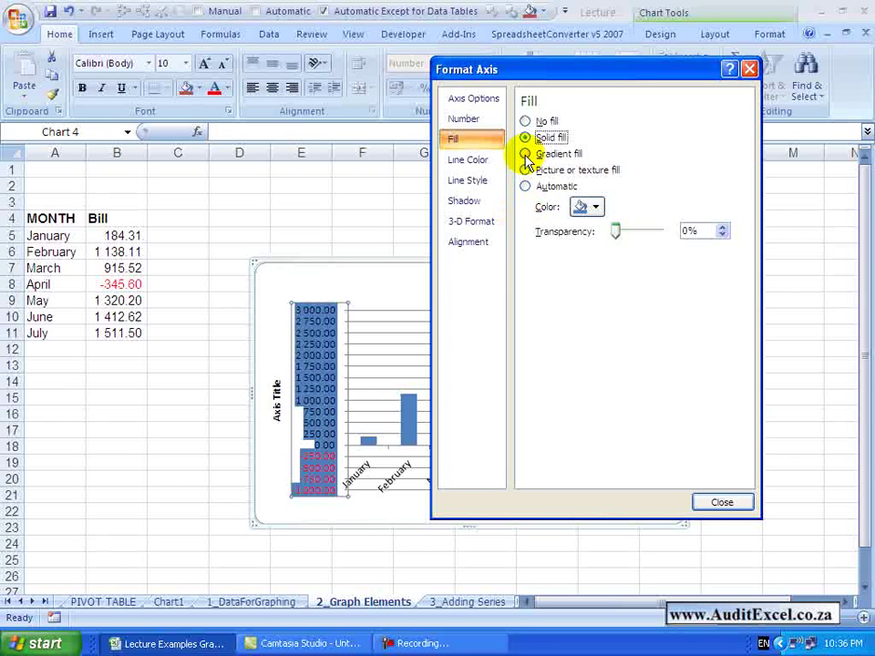
click(526, 155)
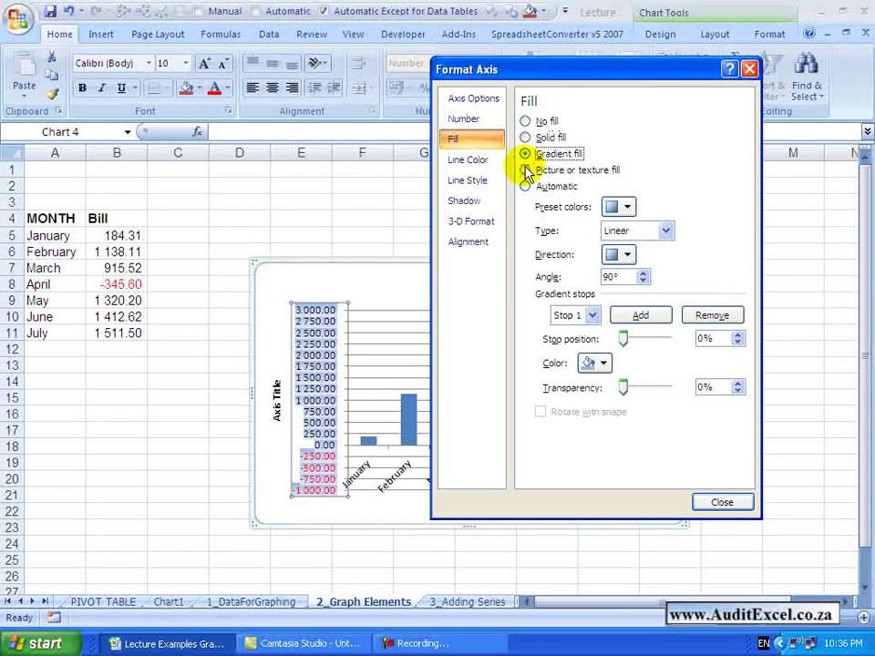
click(526, 171)
click(526, 187)
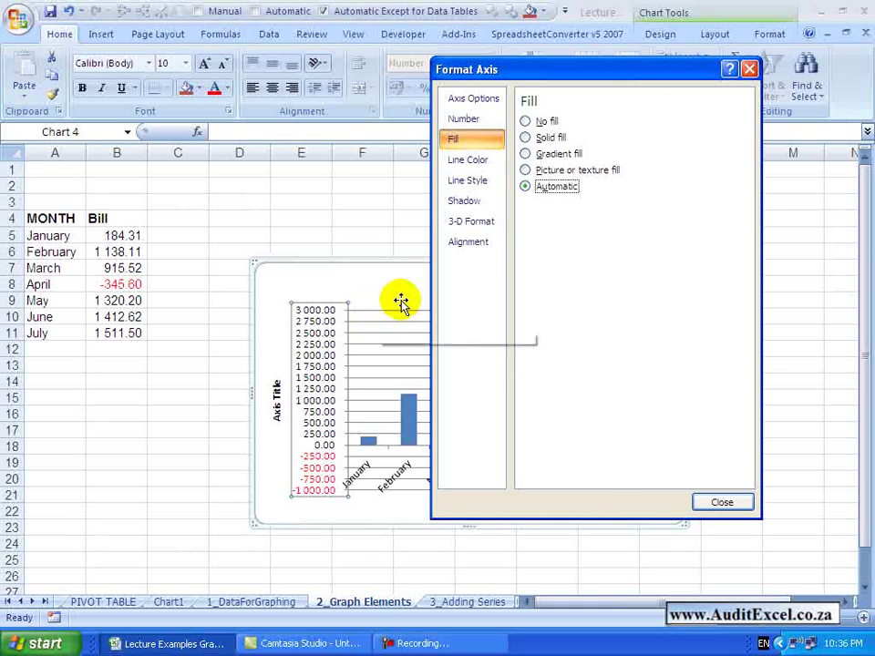
Preview No, Solid and Gradient axis lines, then restore the automatic line colour
click(484, 167)
click(526, 122)
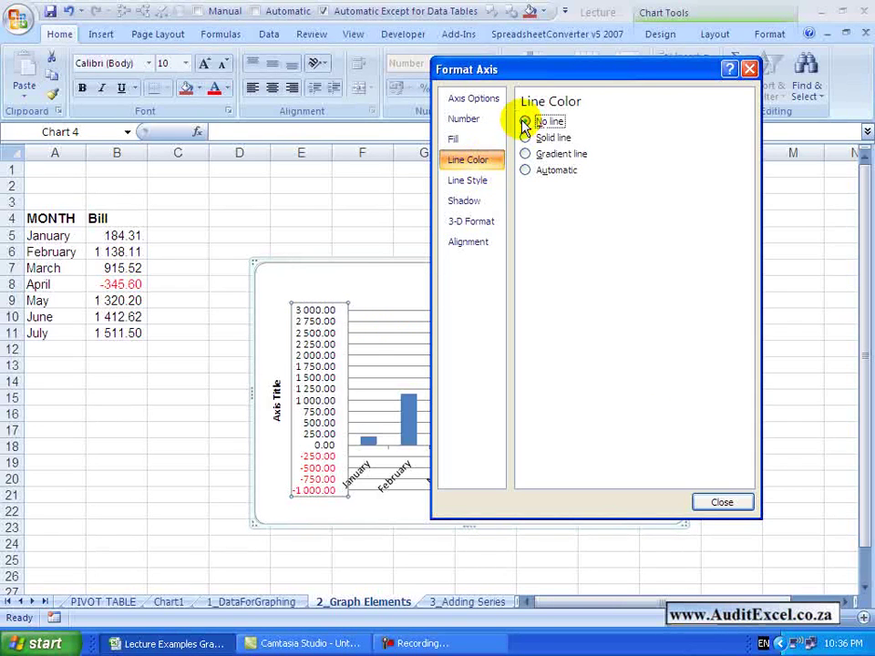
click(526, 139)
click(525, 155)
click(526, 171)
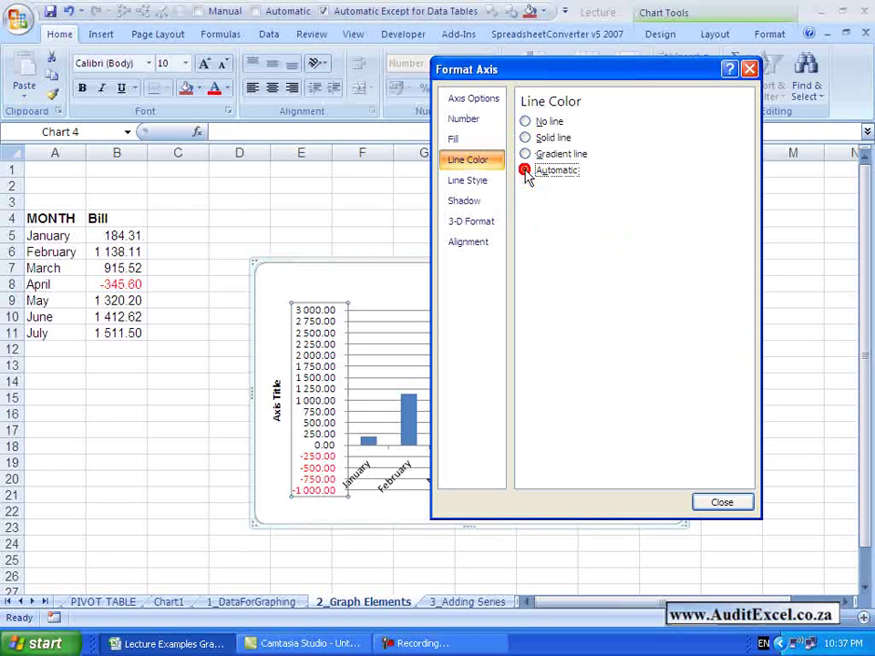
Browse the Line Style, Shadow and 3-D Format categories, ending on Alignment
click(472, 179)
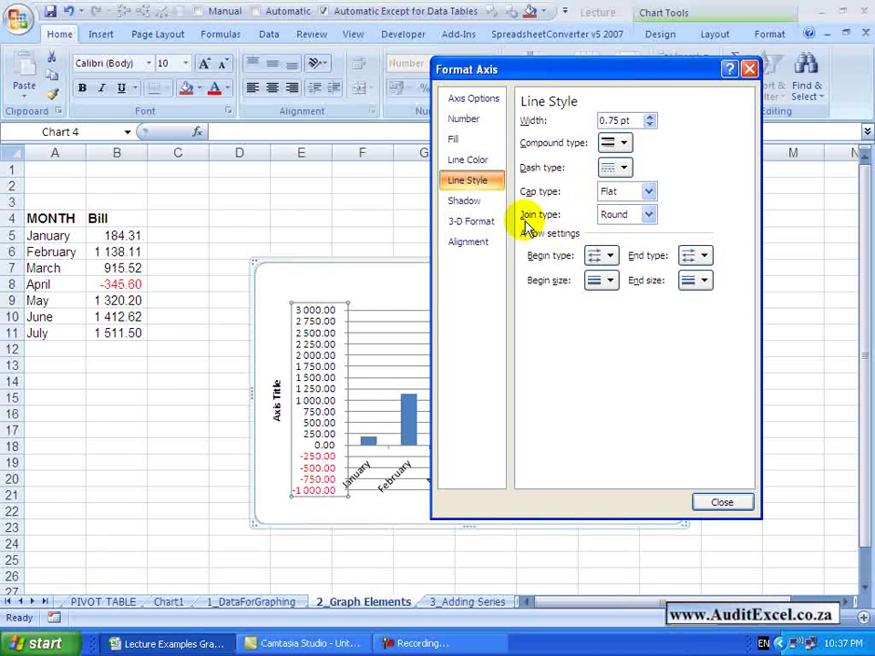
click(465, 201)
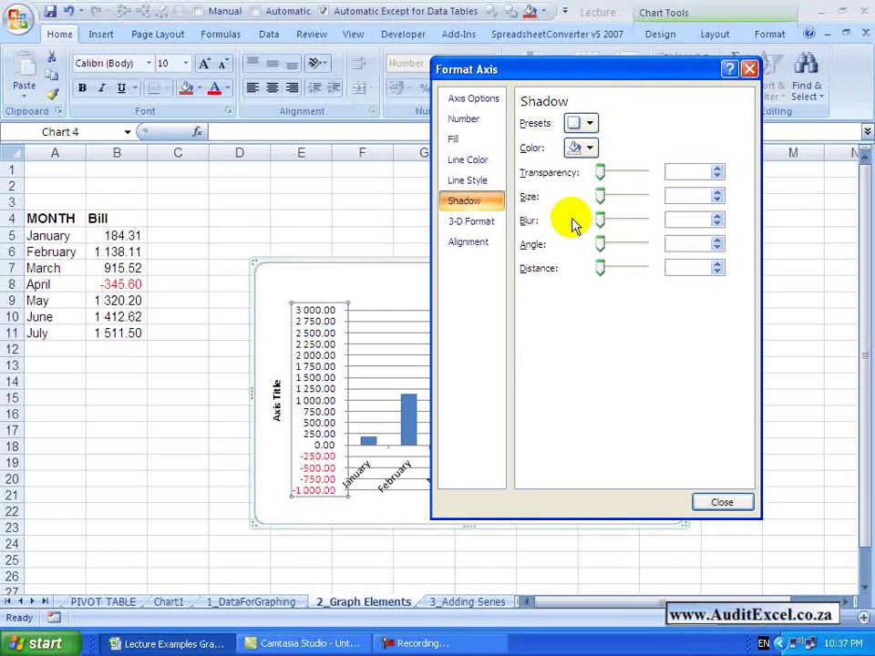
click(478, 222)
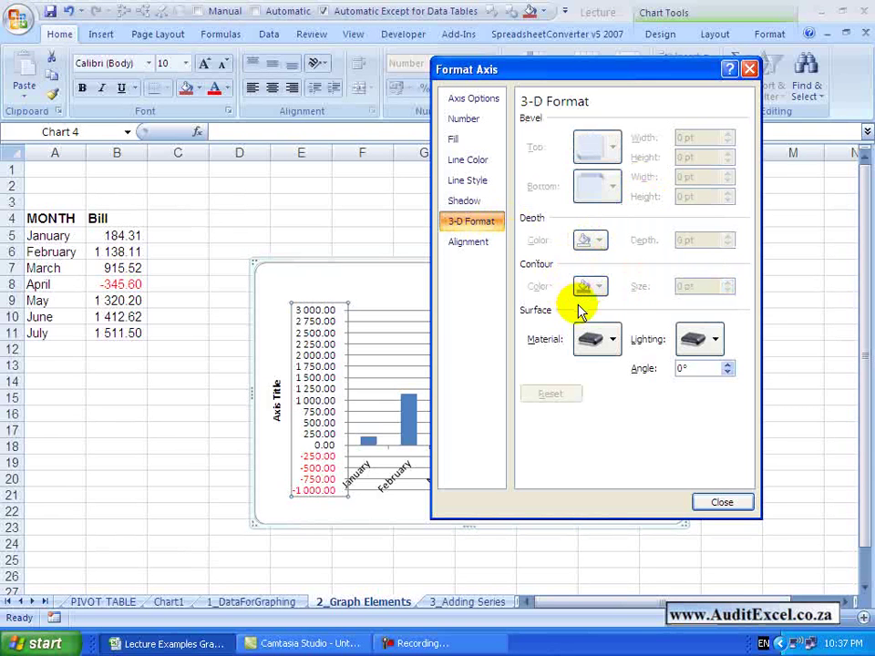
click(477, 248)
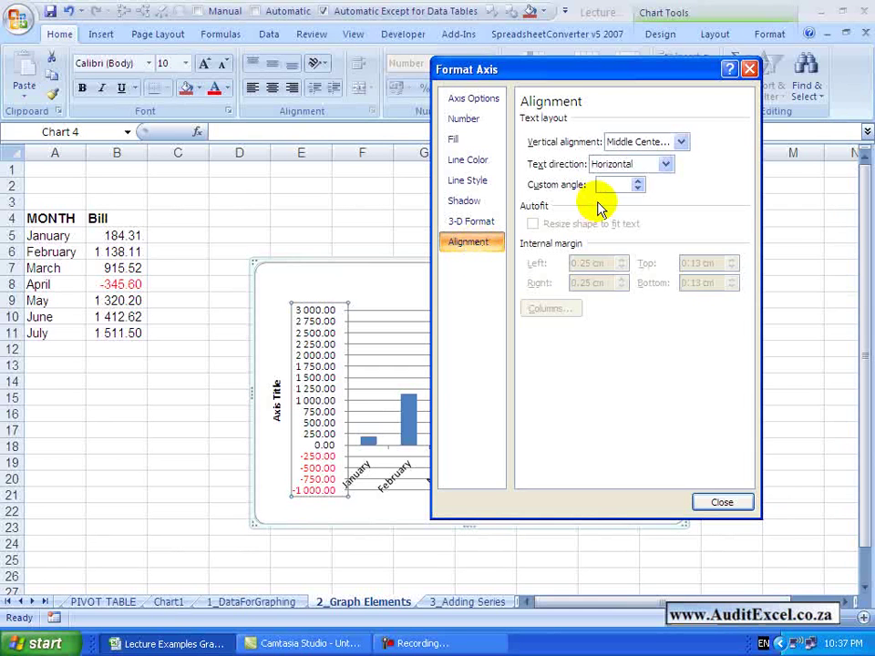
Try Top and Top Centered vertical alignment, then return the labels to Middle Centered
click(682, 143)
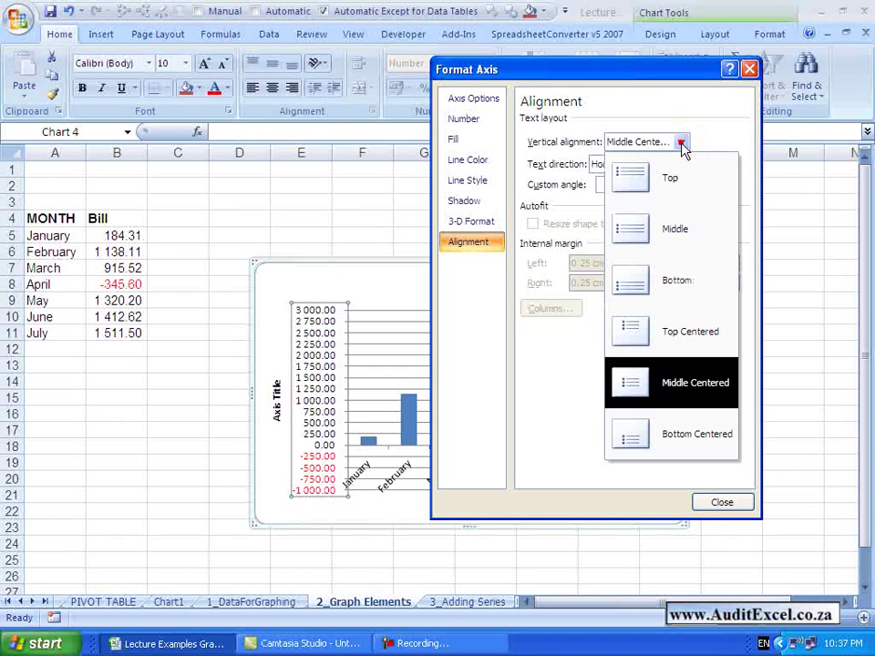
click(670, 177)
click(682, 143)
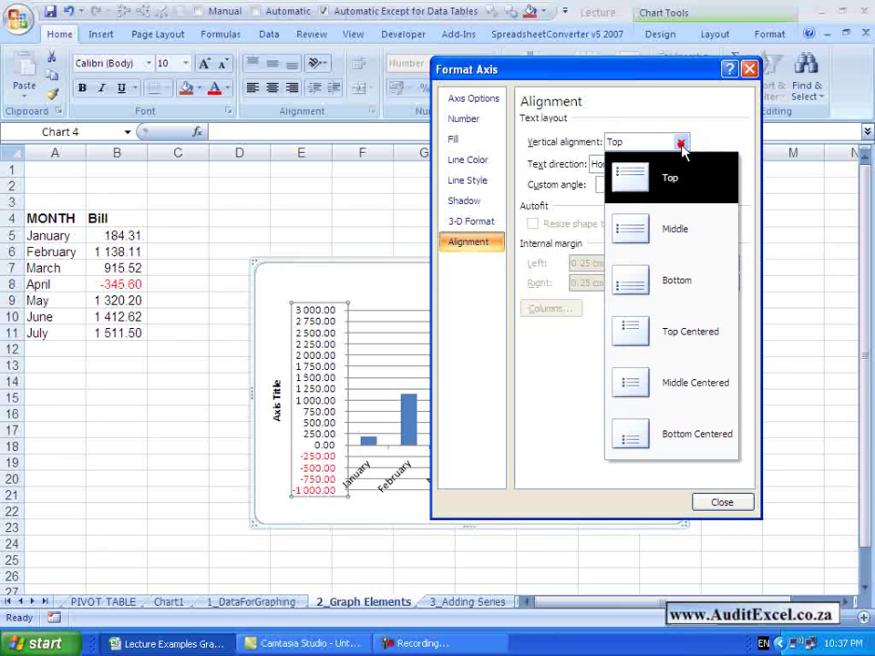
click(656, 330)
click(684, 143)
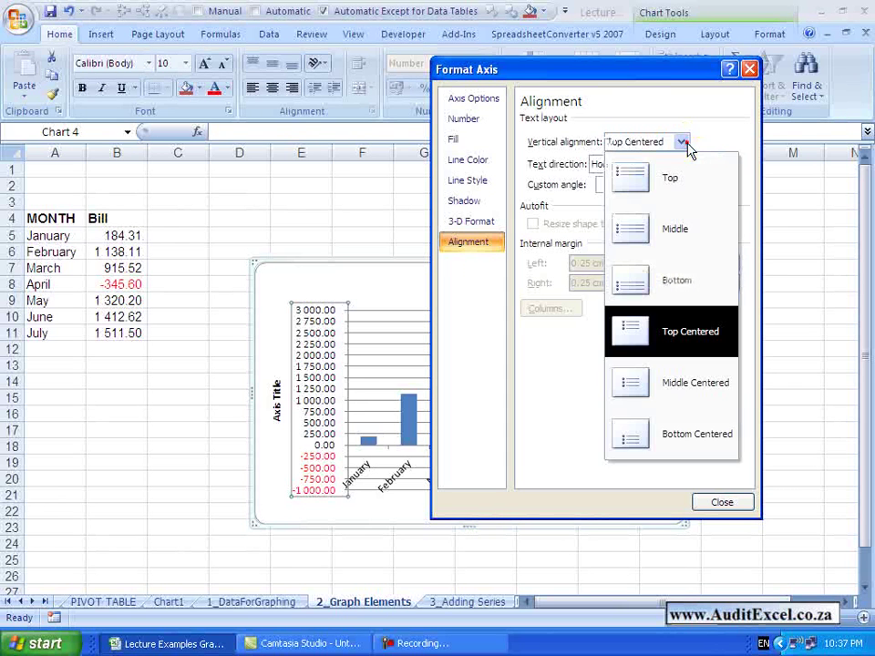
click(670, 383)
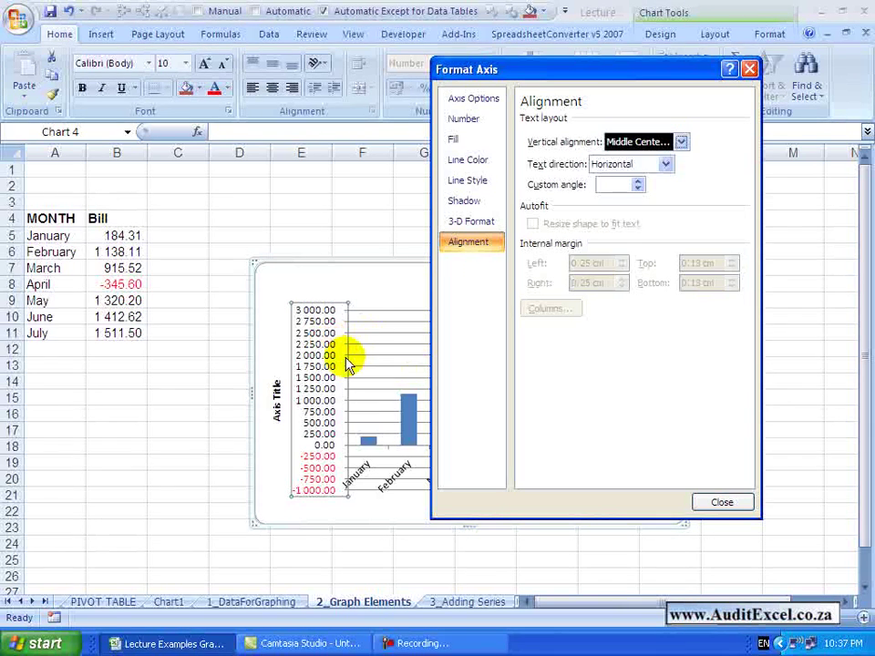
Rotate the axis labels 90°, then set the text direction back to Horizontal
click(667, 165)
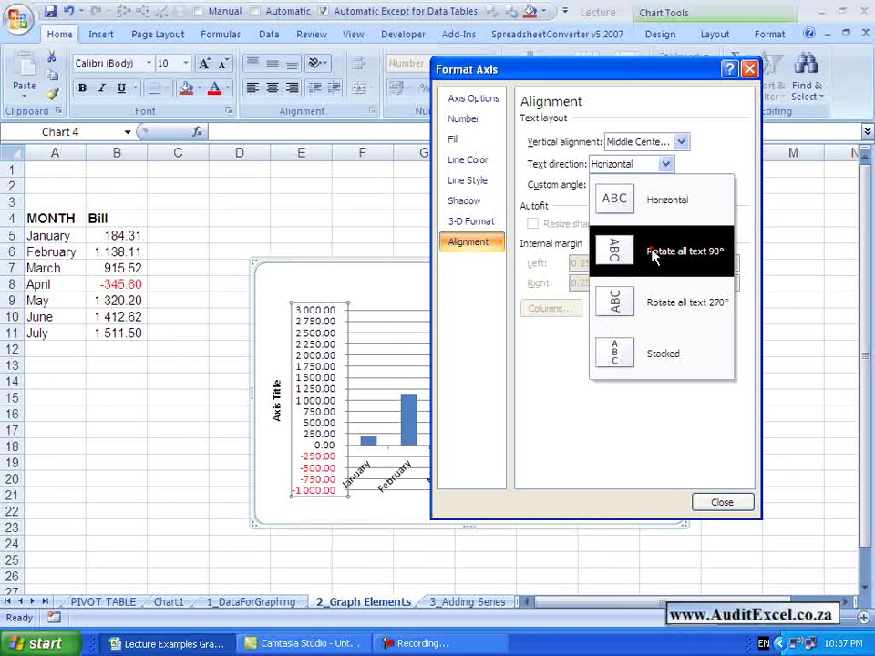
click(653, 255)
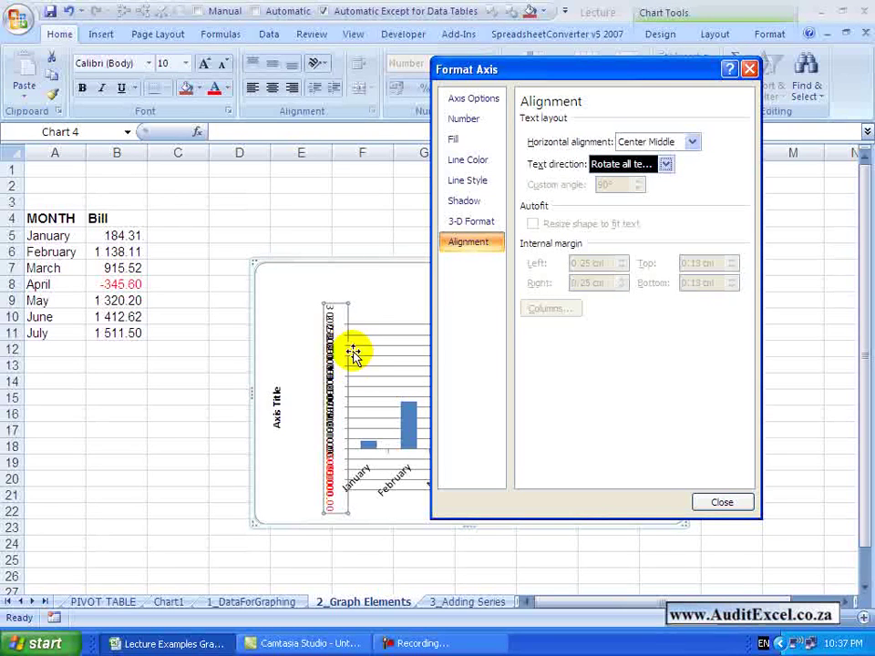
click(666, 165)
click(660, 202)
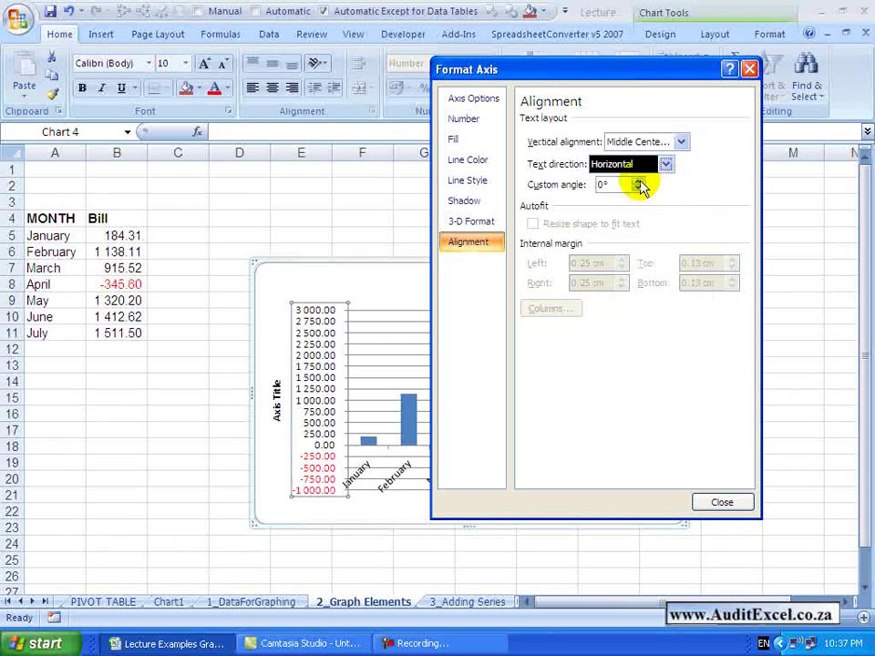
Tilt the labels up to a 26° custom angle, then set the angle back to 0°
click(638, 181)
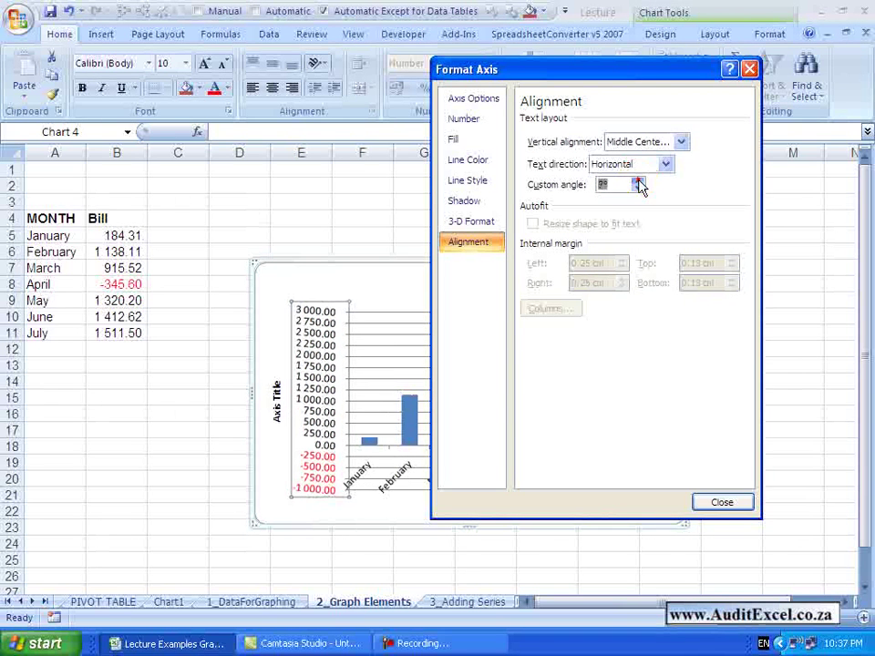
click(639, 181)
click(639, 181)
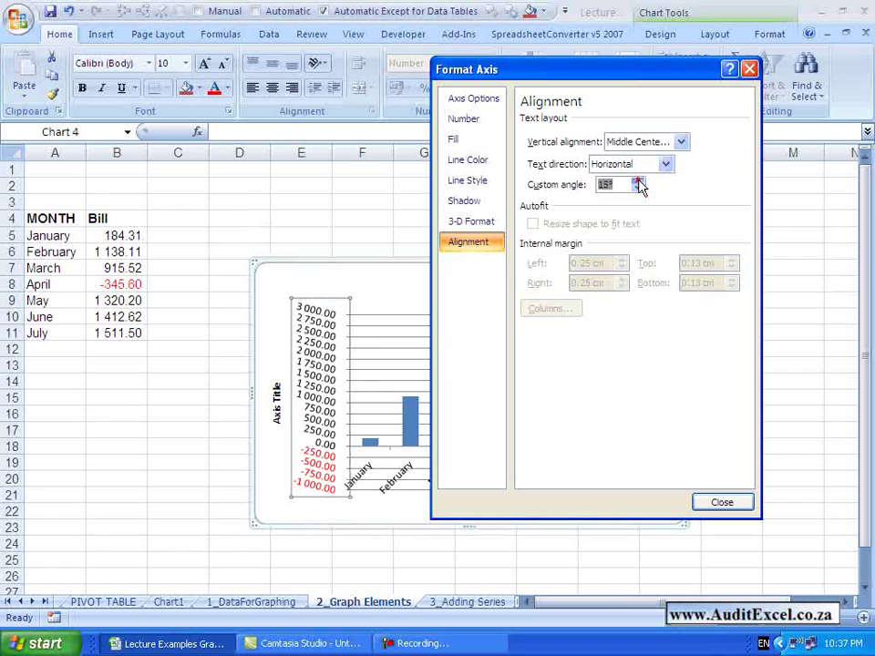
click(639, 182)
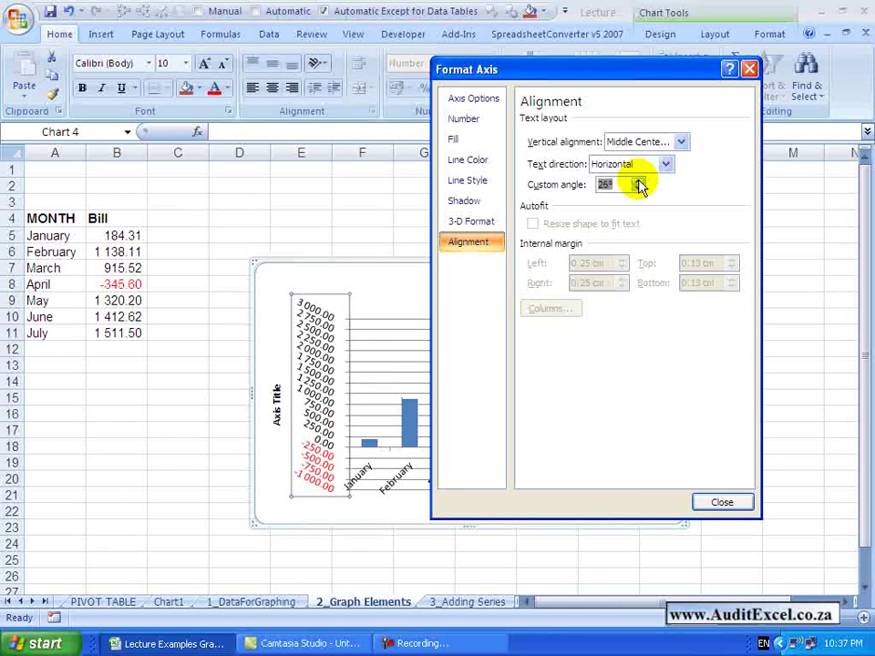
text(0)
click(675, 198)
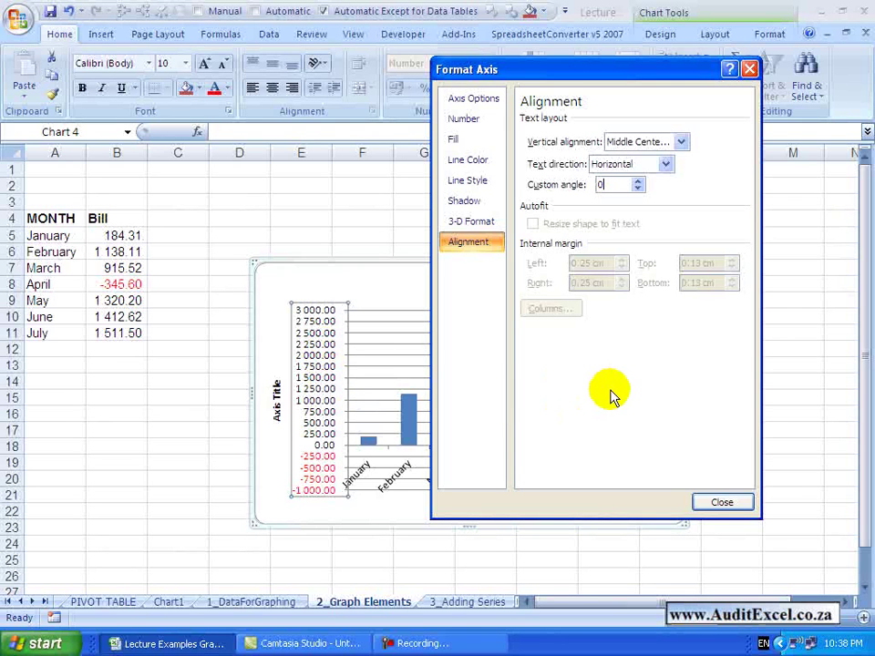
Close the value axis dialog and open Format Axis for the month axis
click(719, 502)
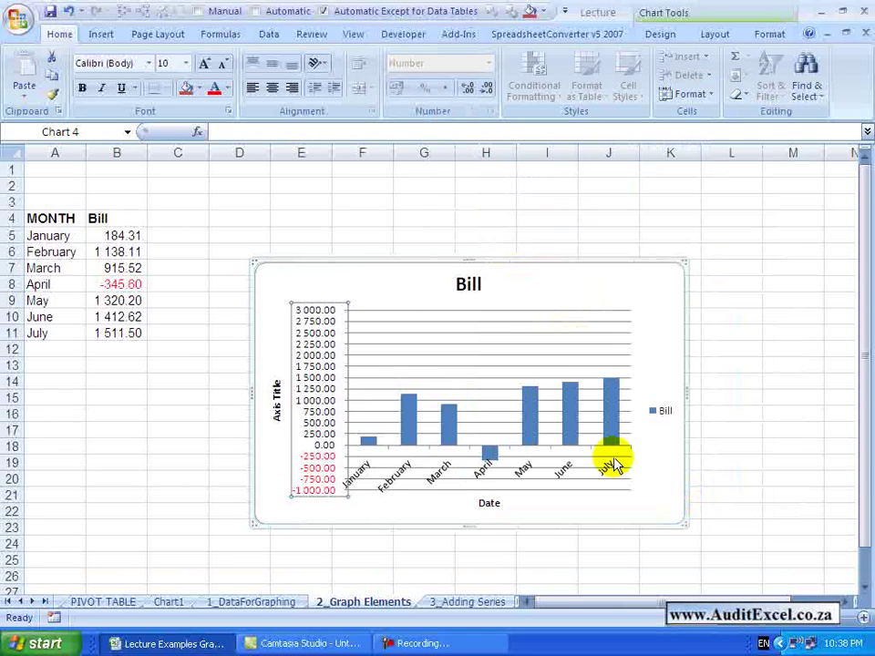
click(459, 491)
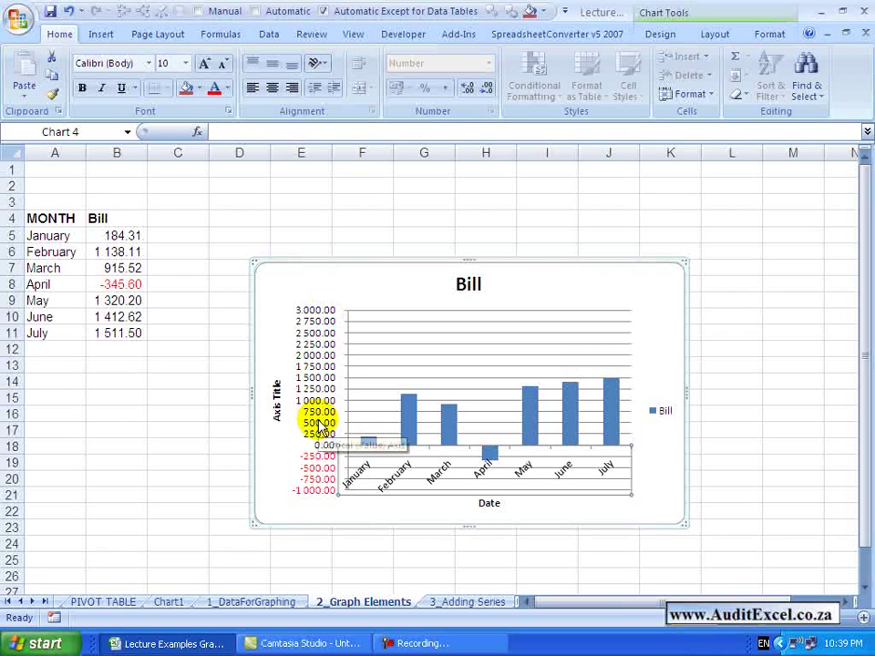
right_click(521, 468)
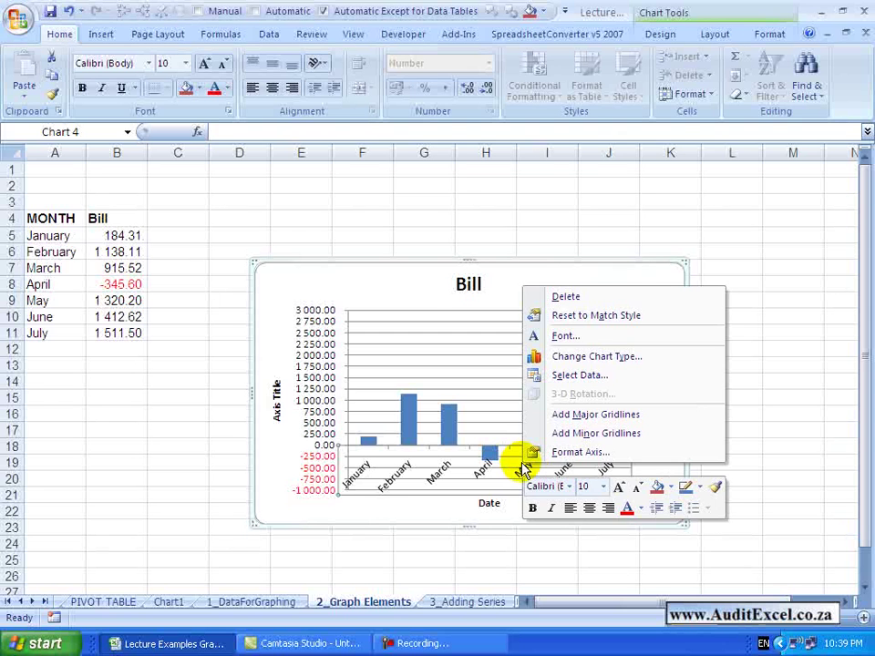
click(556, 453)
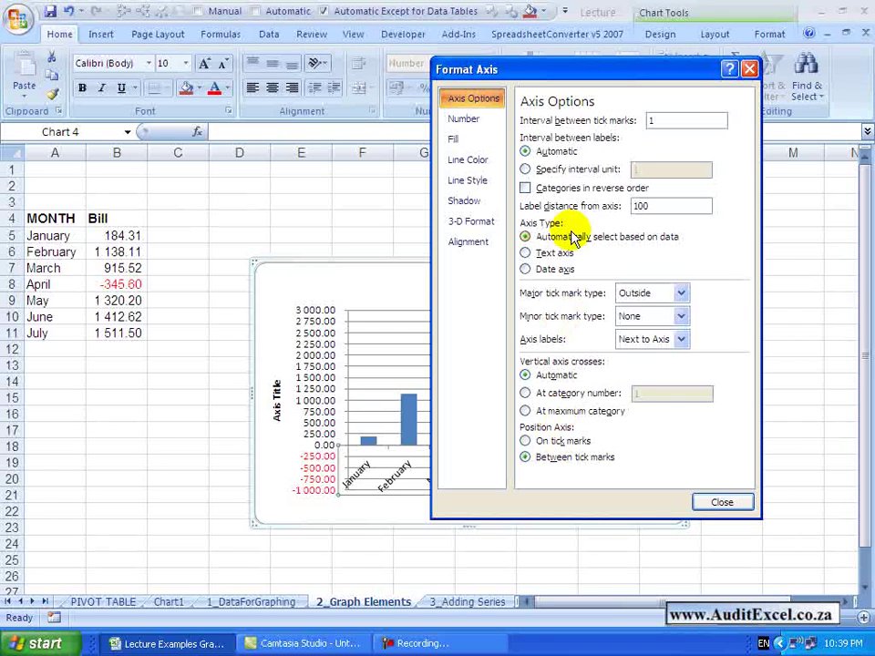
Set the month axis Interval between tick marks to 2
click(466, 121)
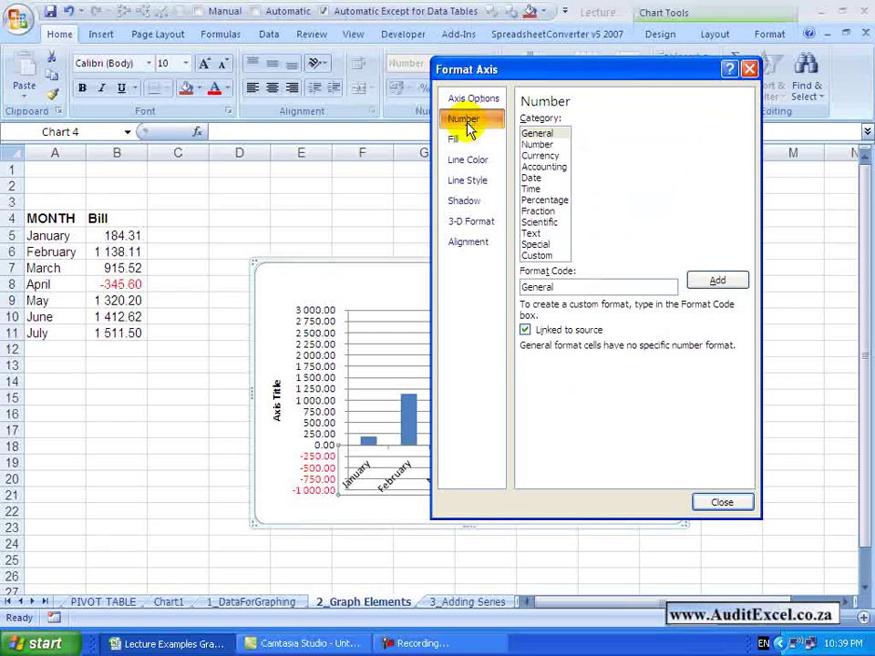
click(462, 139)
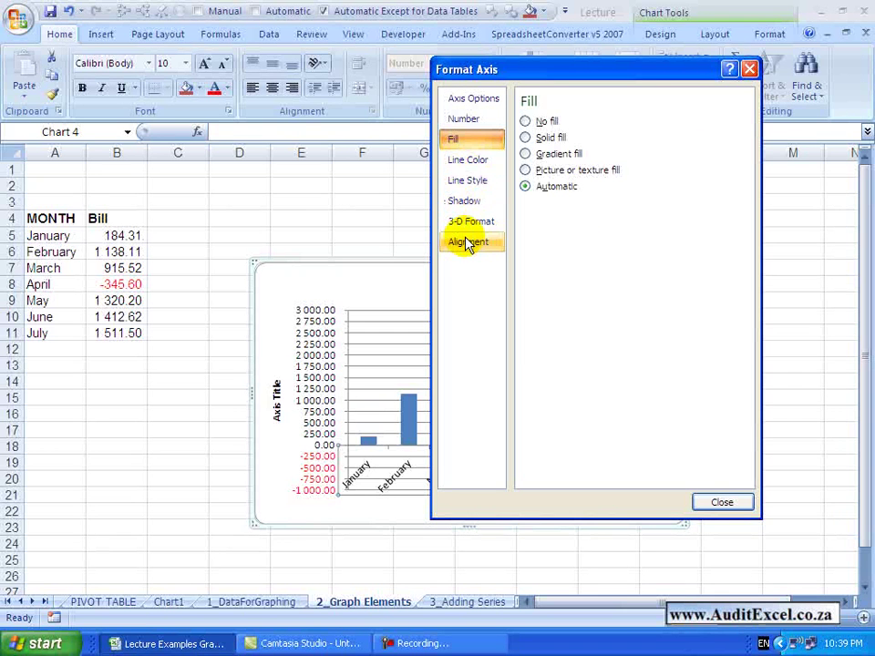
click(471, 101)
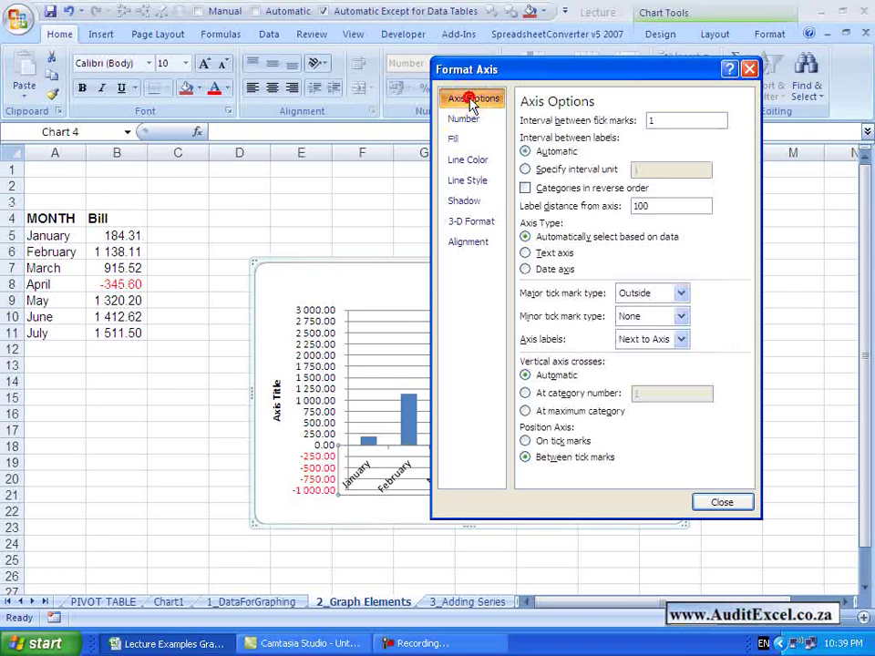
drag(519, 68, 620, 71)
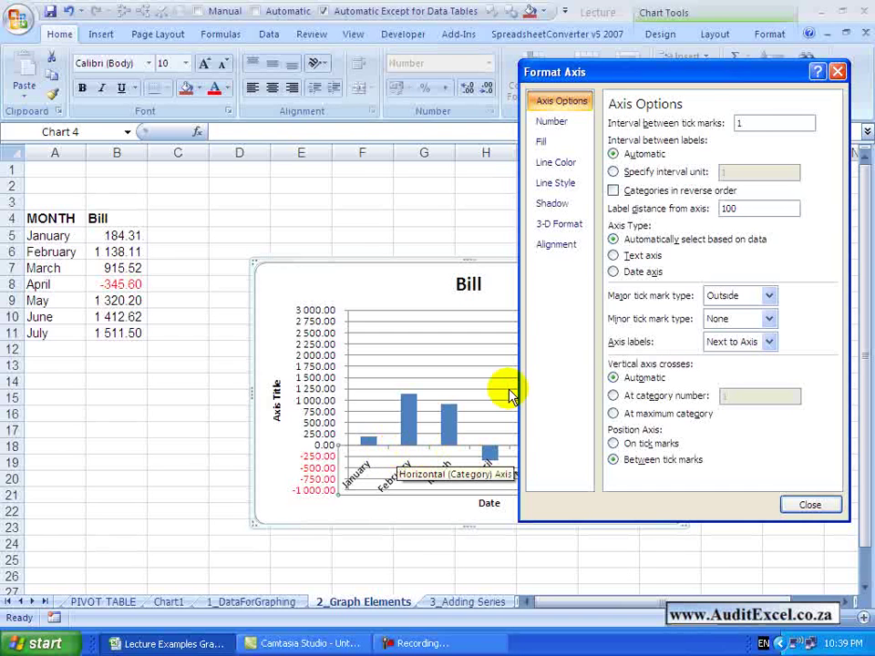
double_click(746, 123)
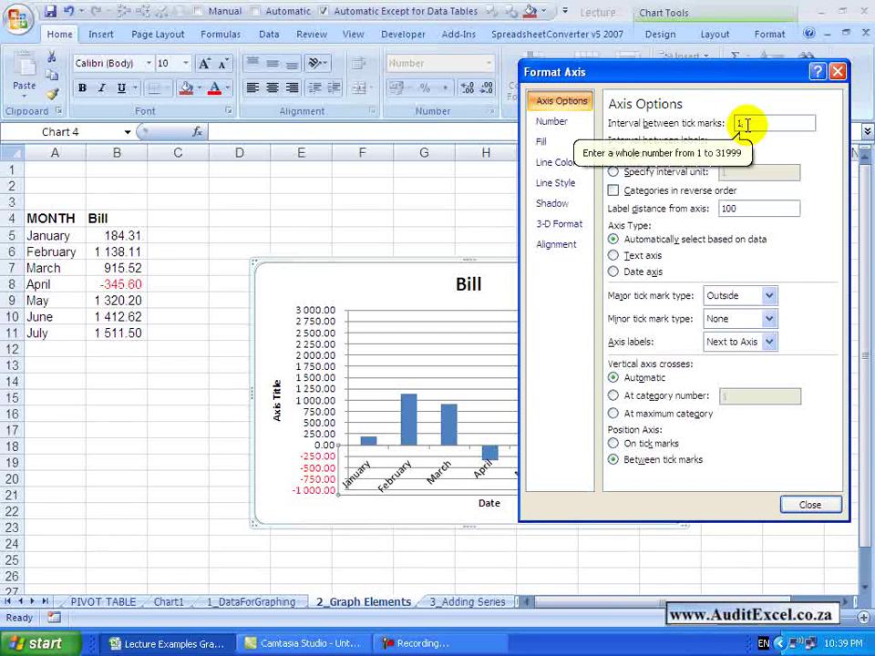
key(BackSpace)
text(2)
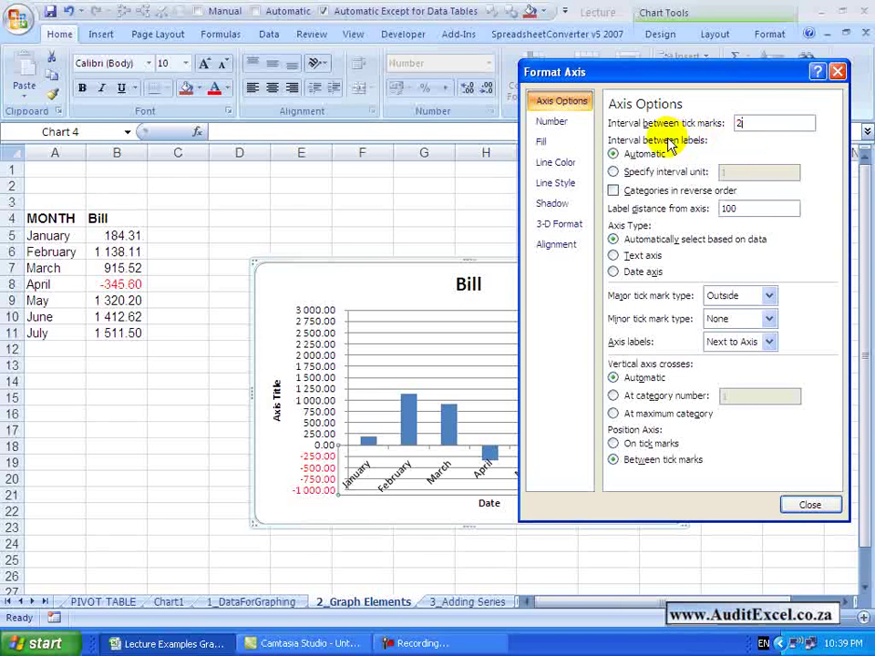
Specify a fixed label interval unit, trying 2 before entering 1
click(615, 172)
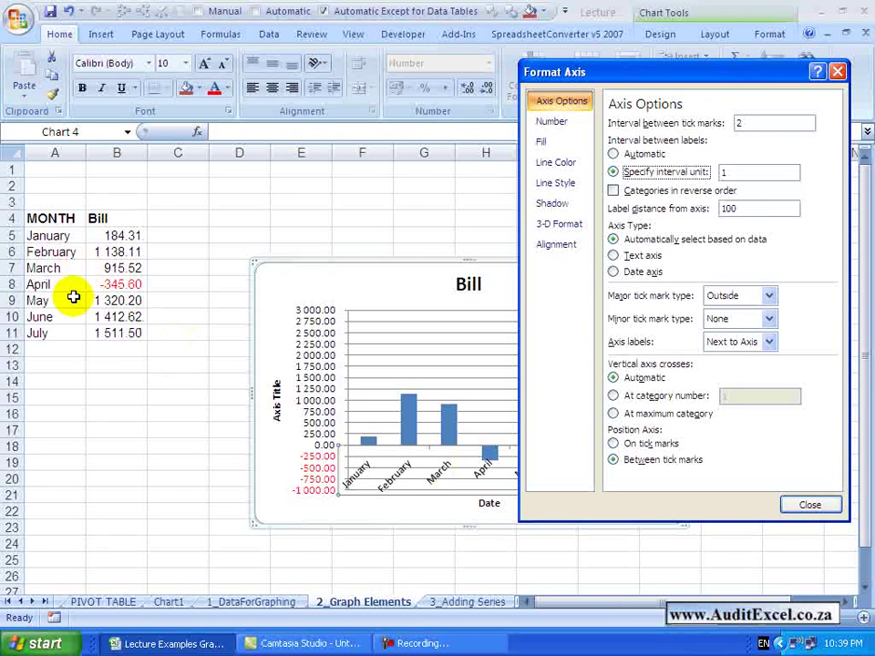
click(613, 154)
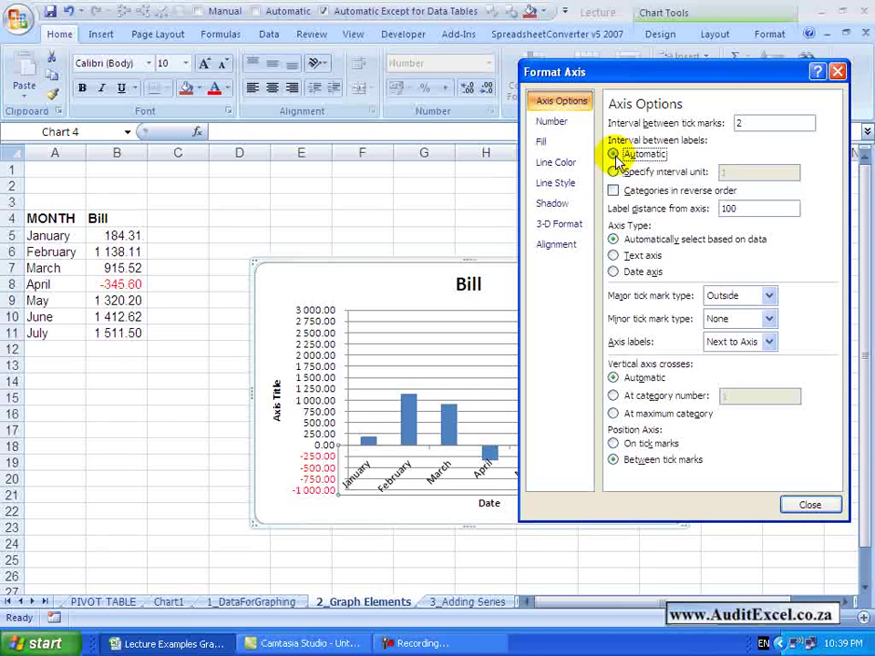
click(612, 171)
click(729, 171)
key(BackSpace)
text(2)
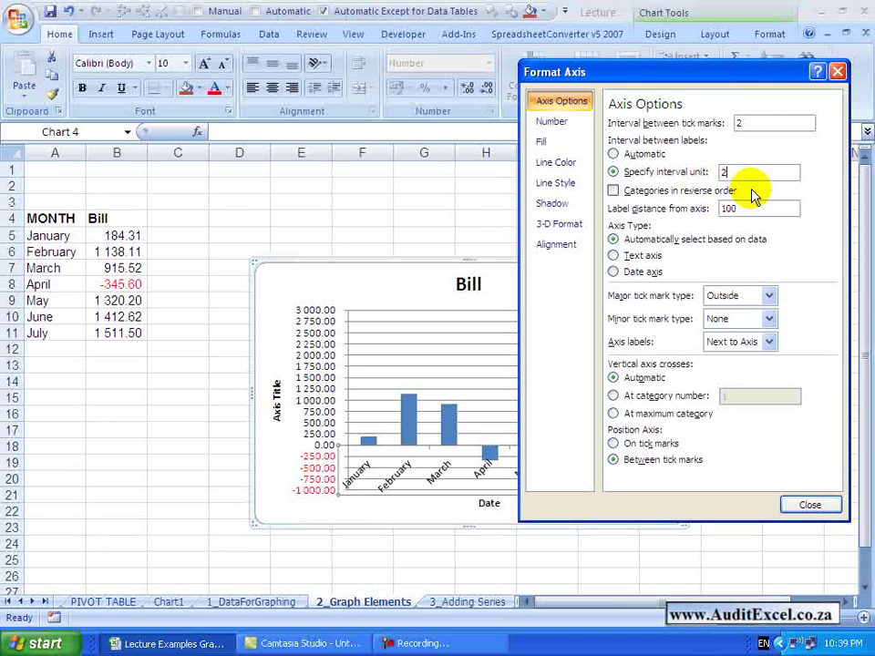
click(631, 222)
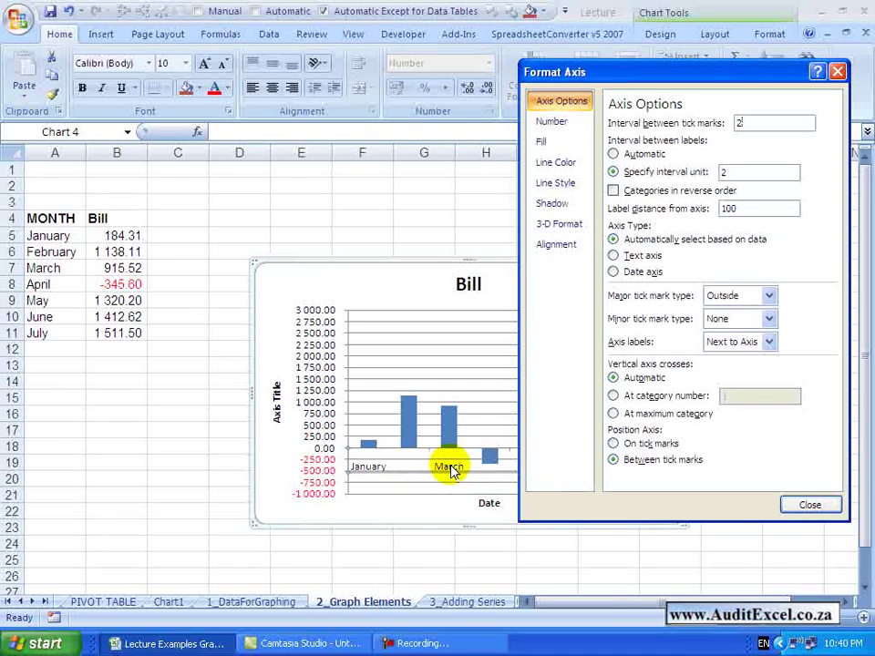
double_click(723, 171)
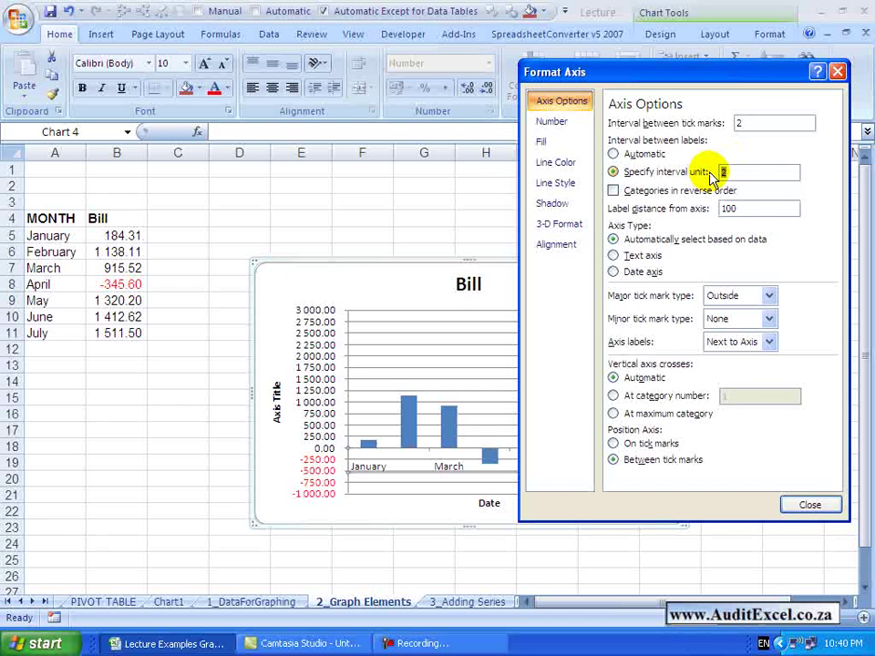
text(1)
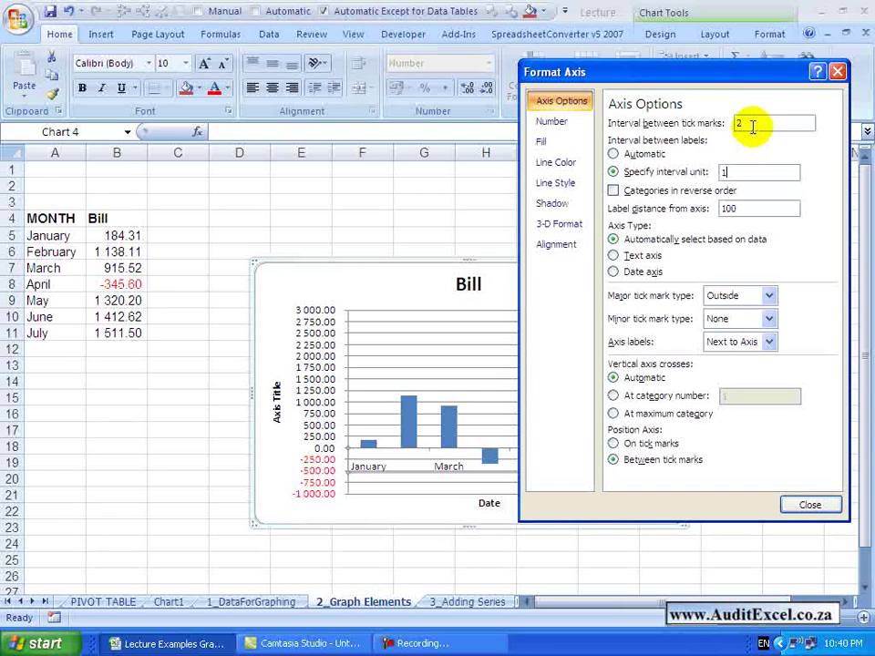
click(753, 126)
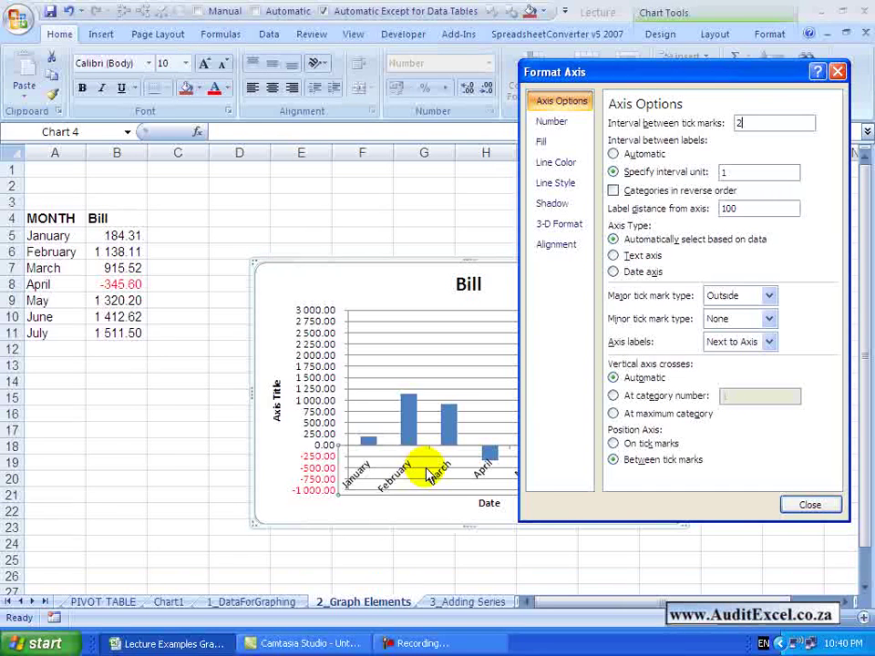
click(613, 190)
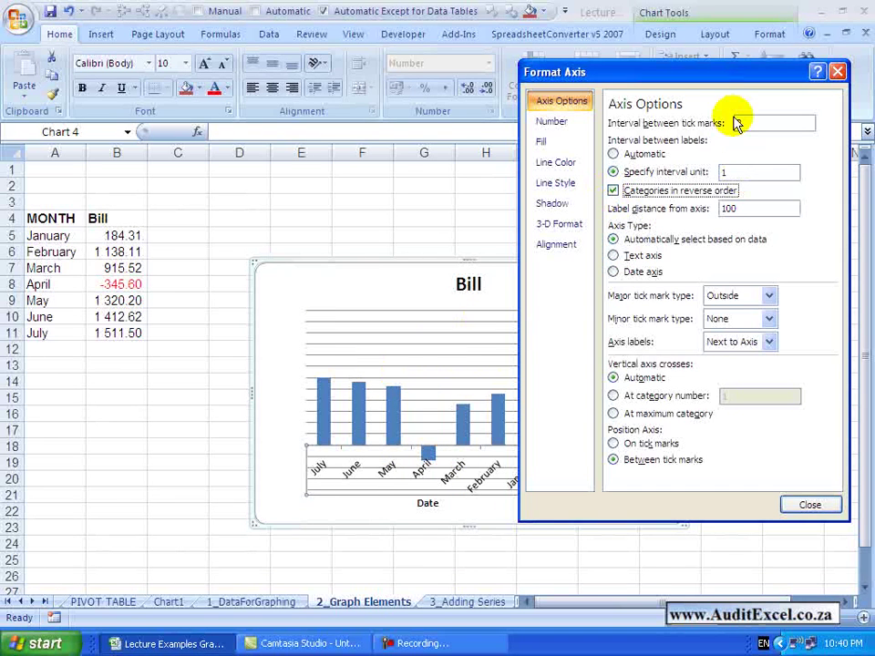
drag(726, 92, 390, 97)
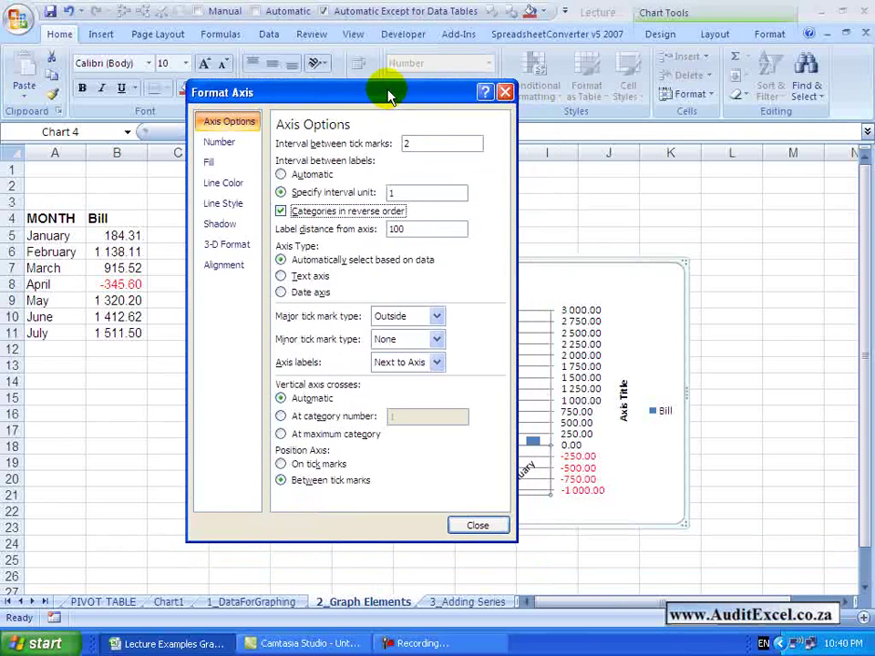
click(280, 210)
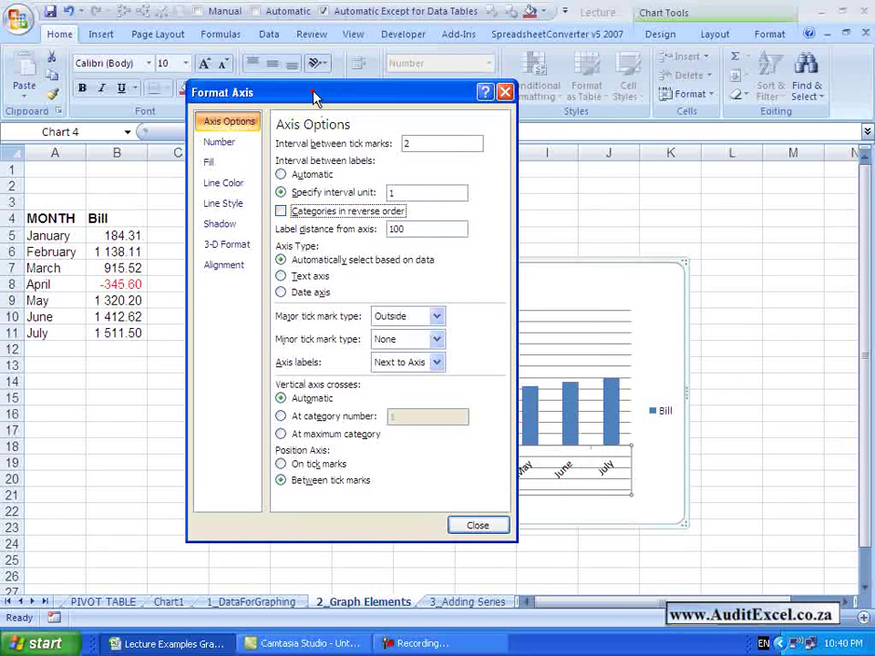
drag(312, 94, 648, 55)
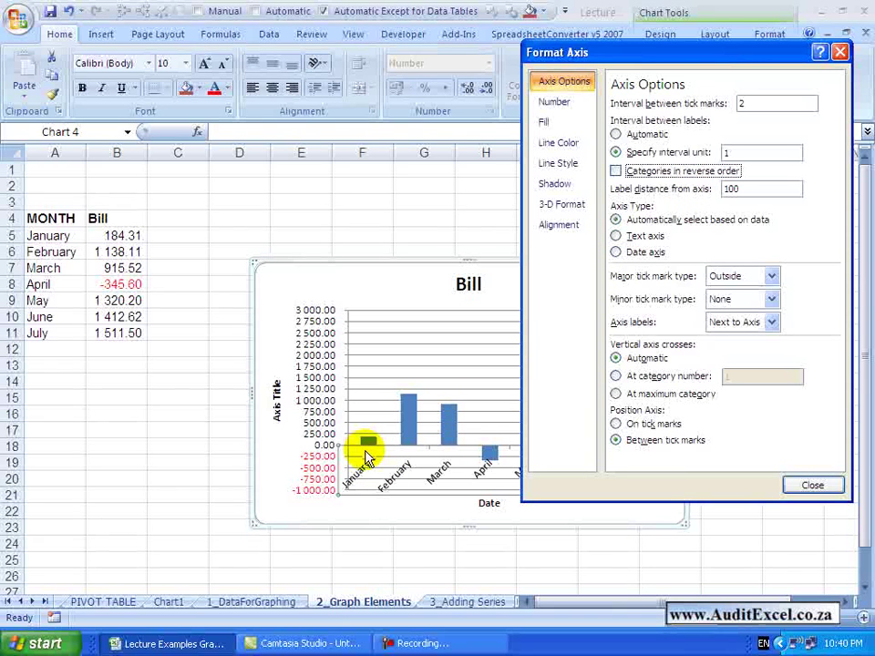
double_click(732, 188)
text(500)
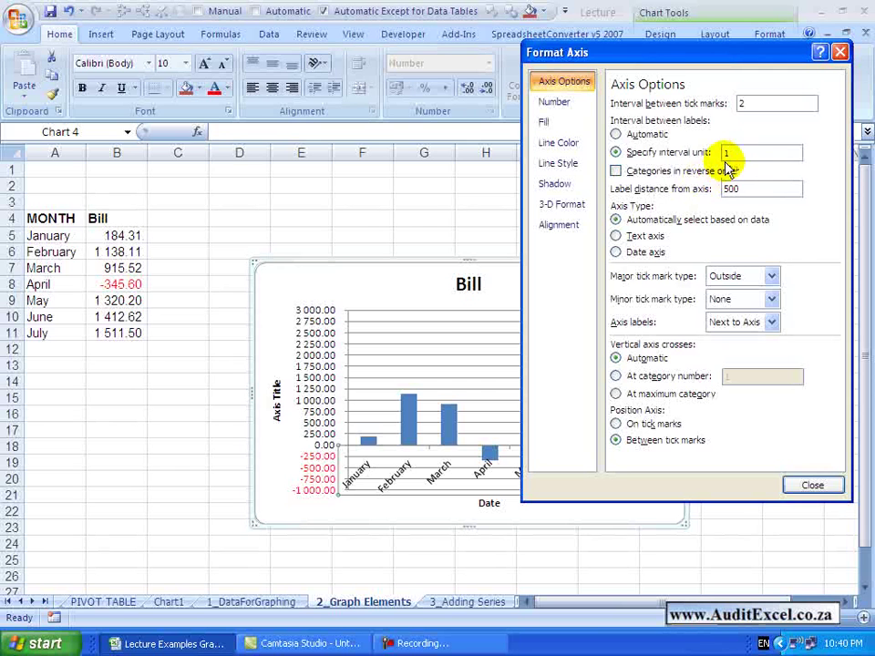
click(734, 153)
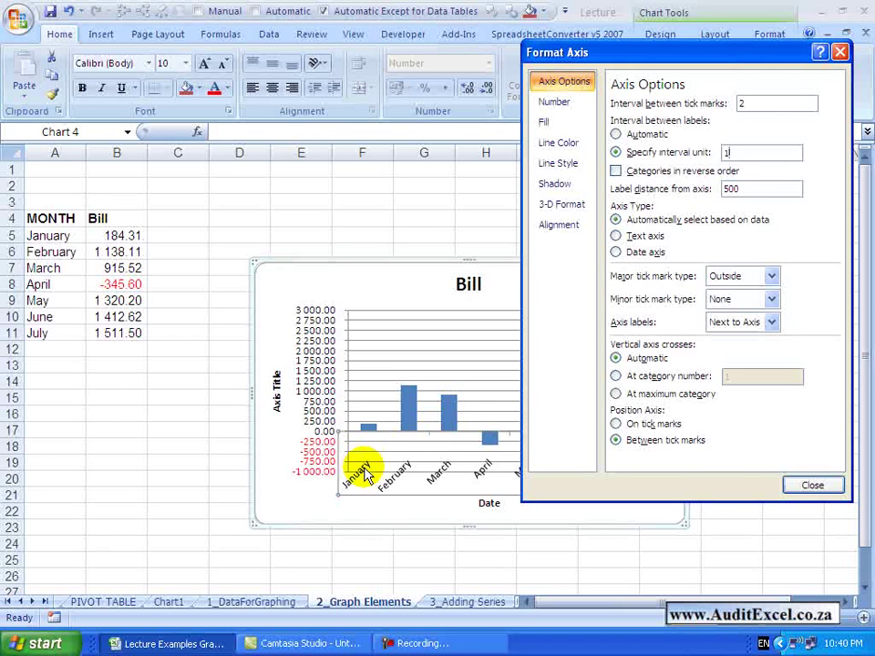
double_click(738, 189)
text(100)
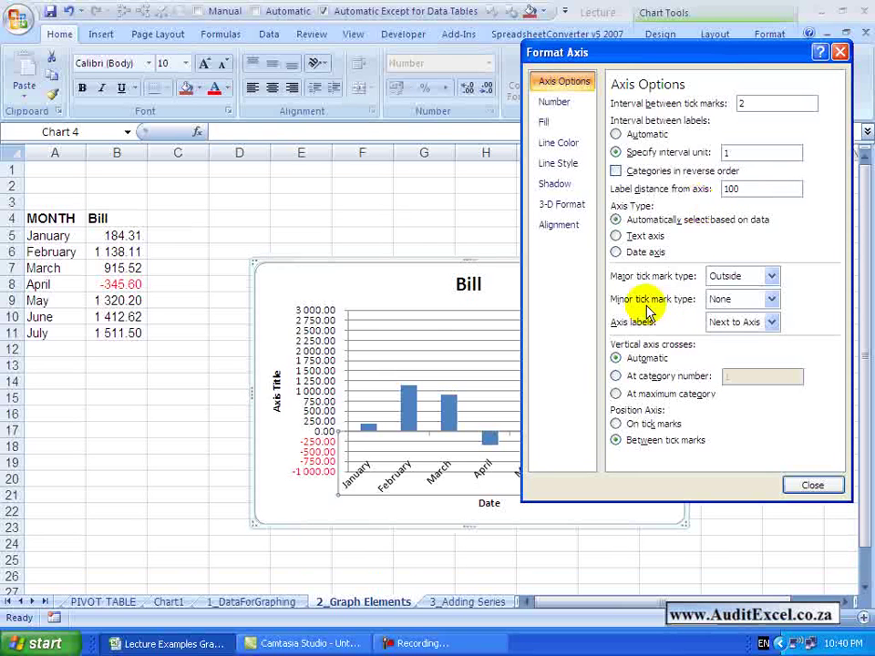
click(768, 154)
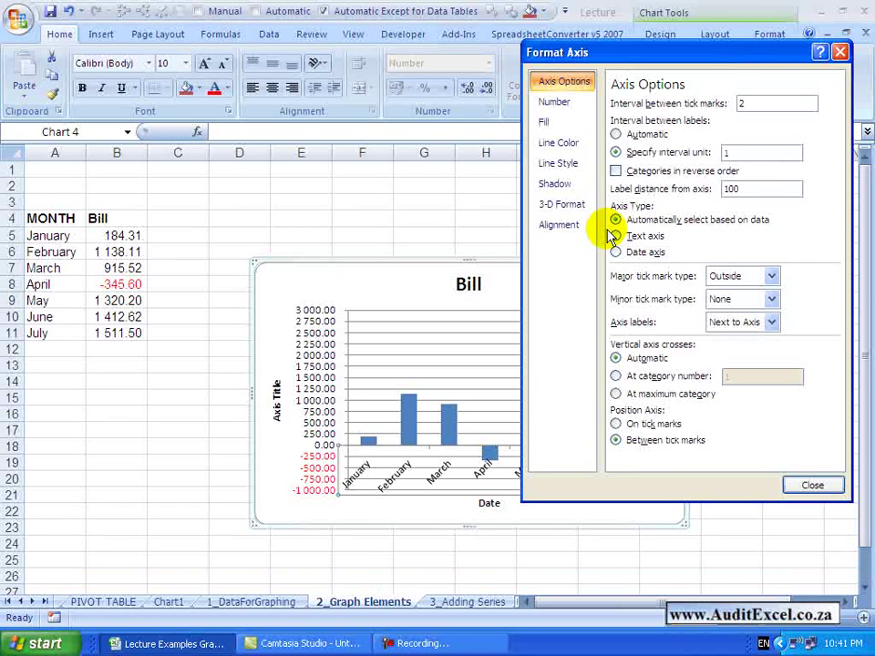
Try Text axis, revert to automatic axis type, and set major tick marks to Inside
click(616, 236)
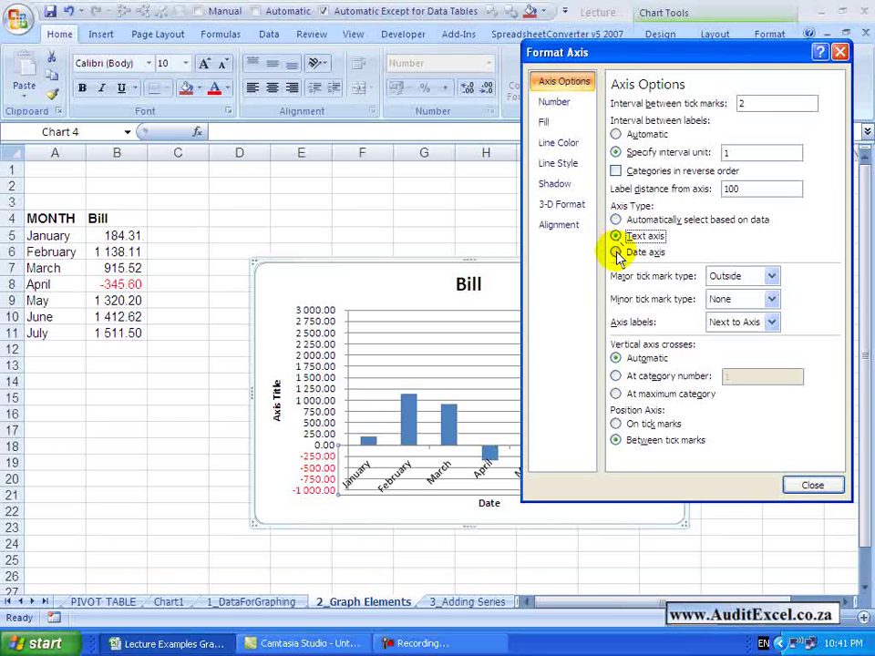
click(618, 221)
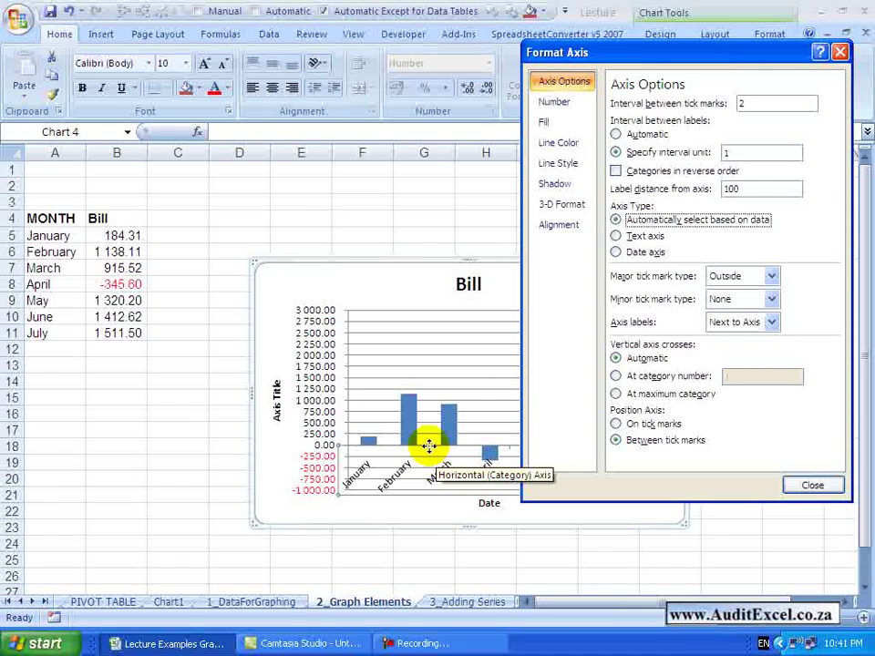
click(774, 276)
click(743, 309)
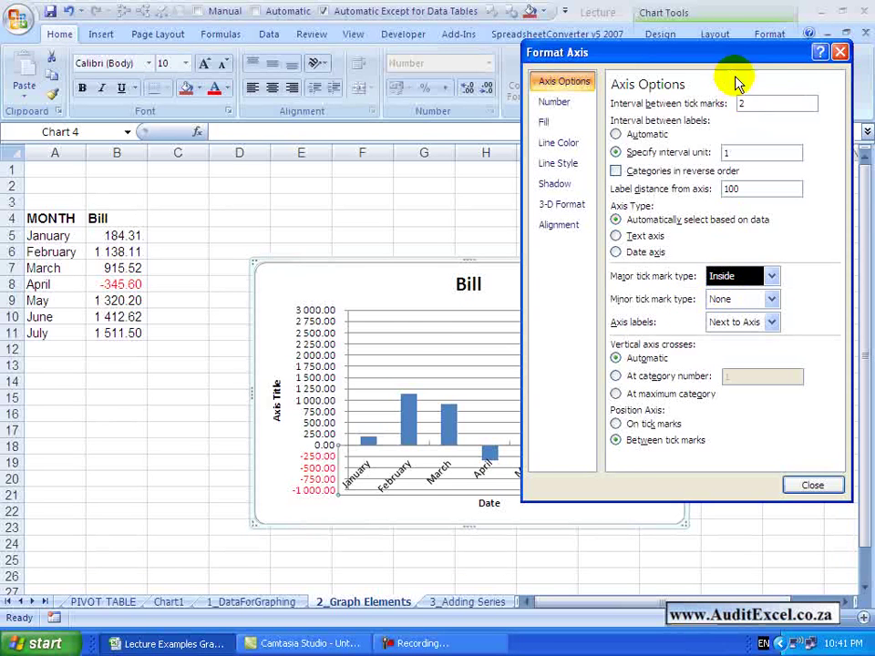
Set the month axis labels to Low, briefly trying High first
drag(731, 65, 753, 35)
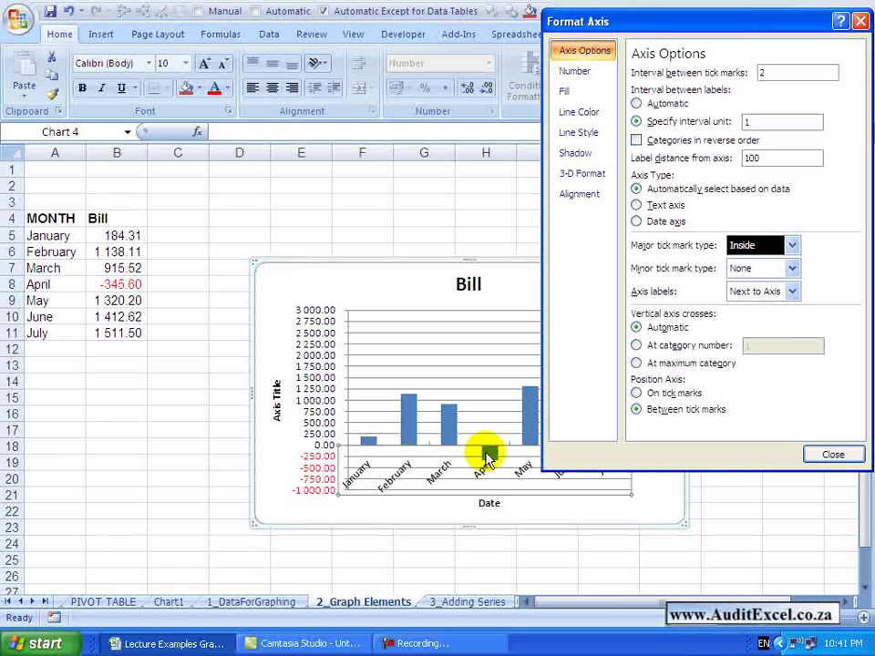
click(792, 292)
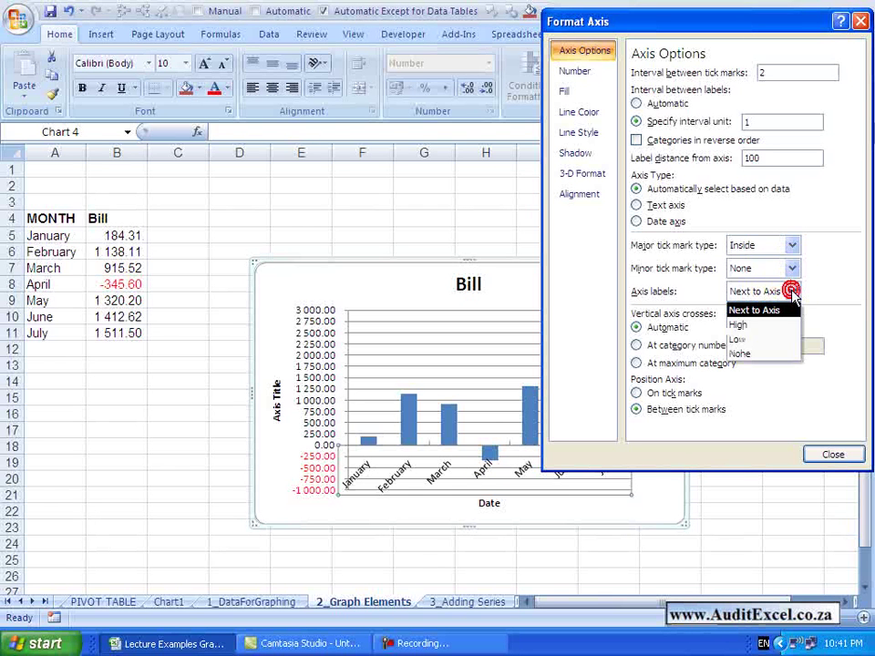
click(761, 343)
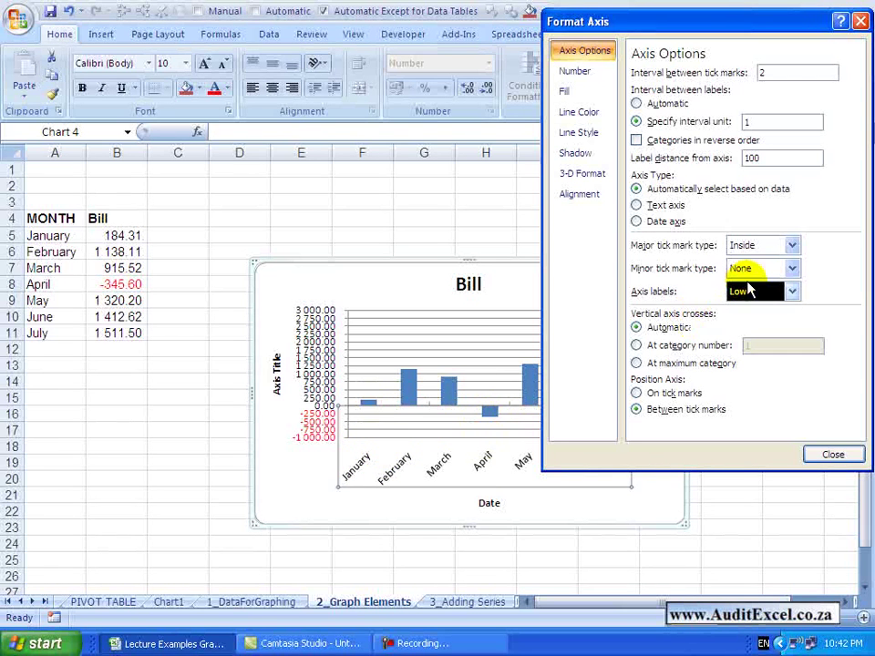
click(750, 290)
click(774, 325)
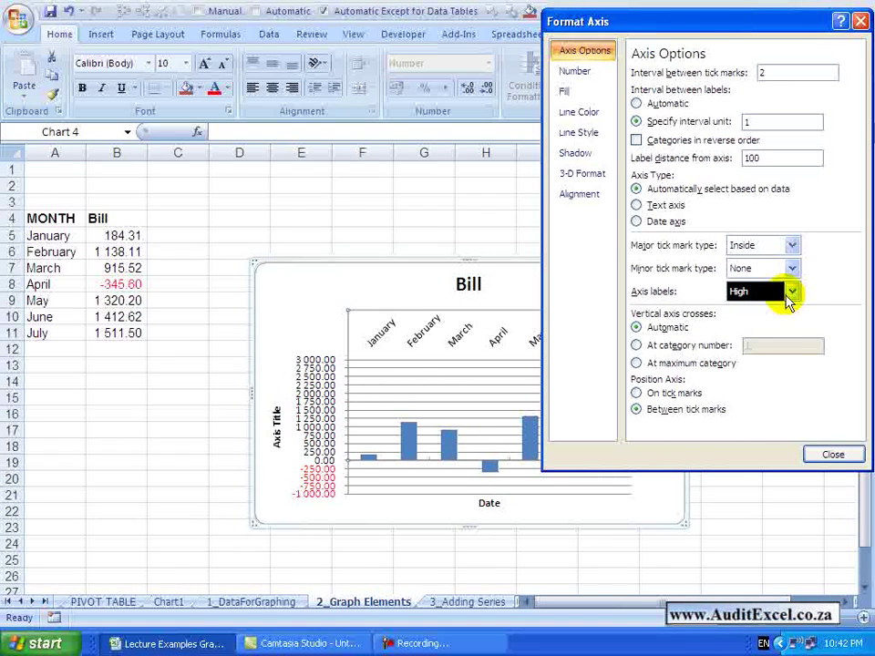
click(791, 291)
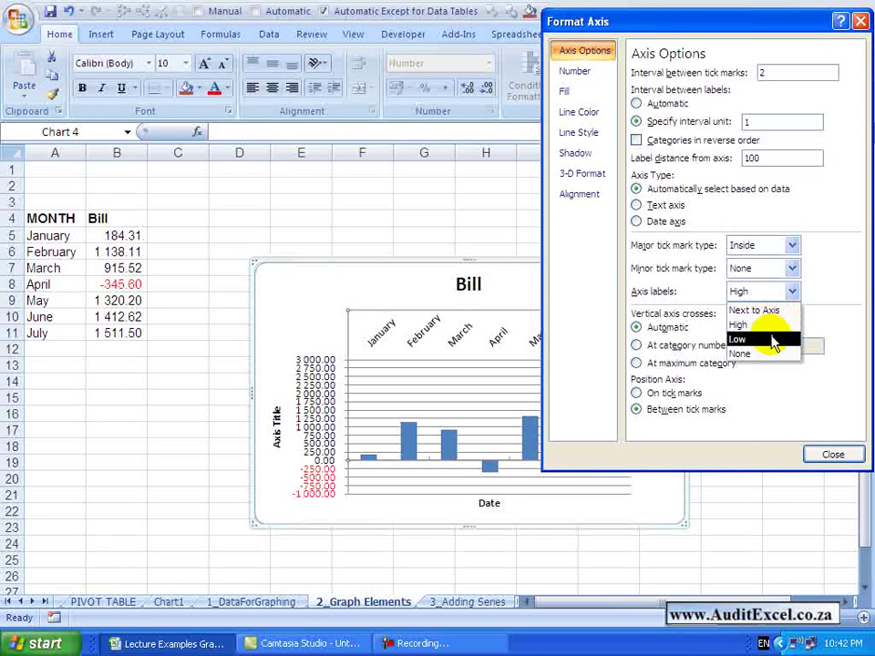
click(773, 341)
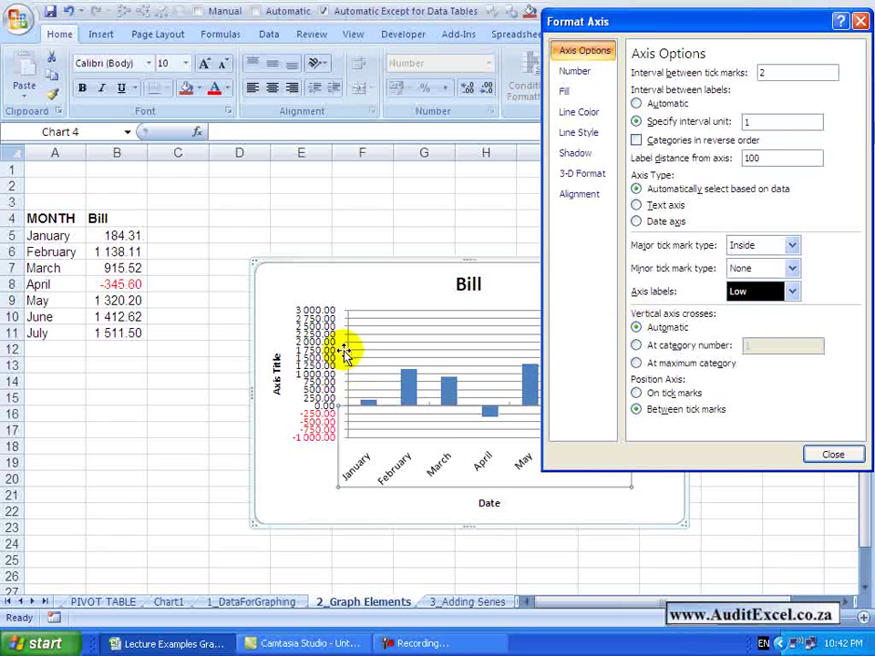
Make the vertical axis cross at category number 3, then at the maximum category
click(637, 347)
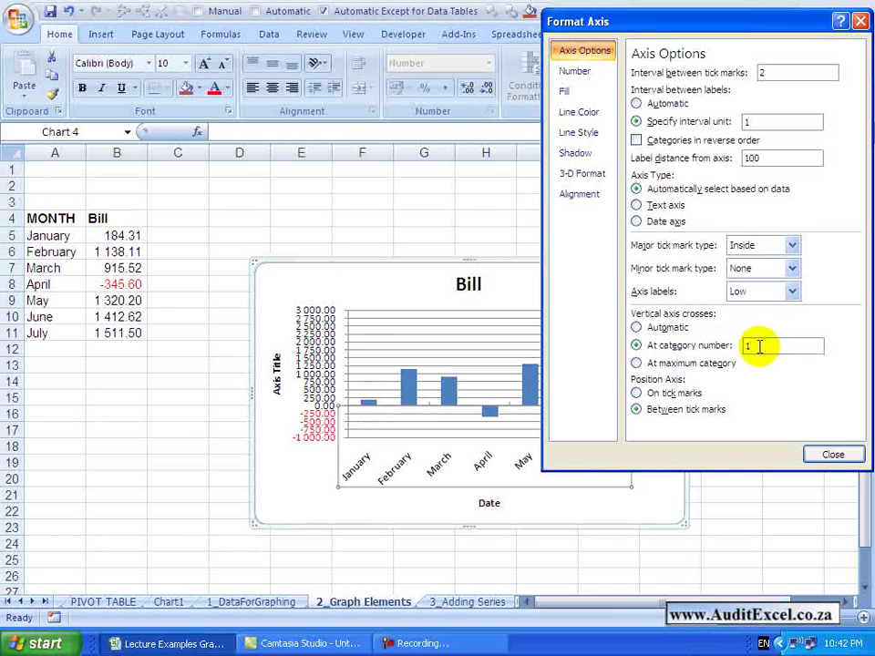
double_click(759, 346)
text(3)
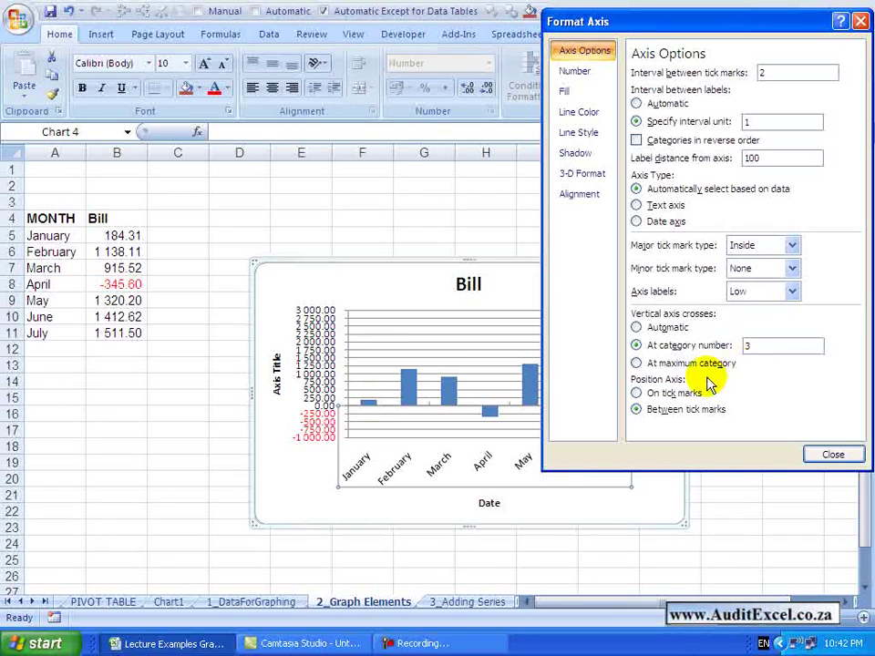
click(790, 292)
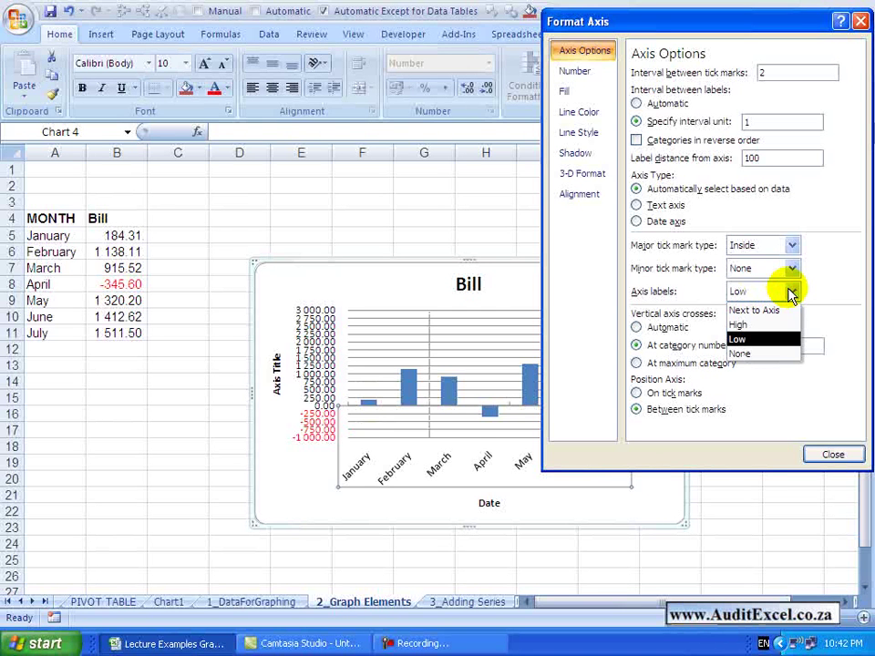
click(790, 291)
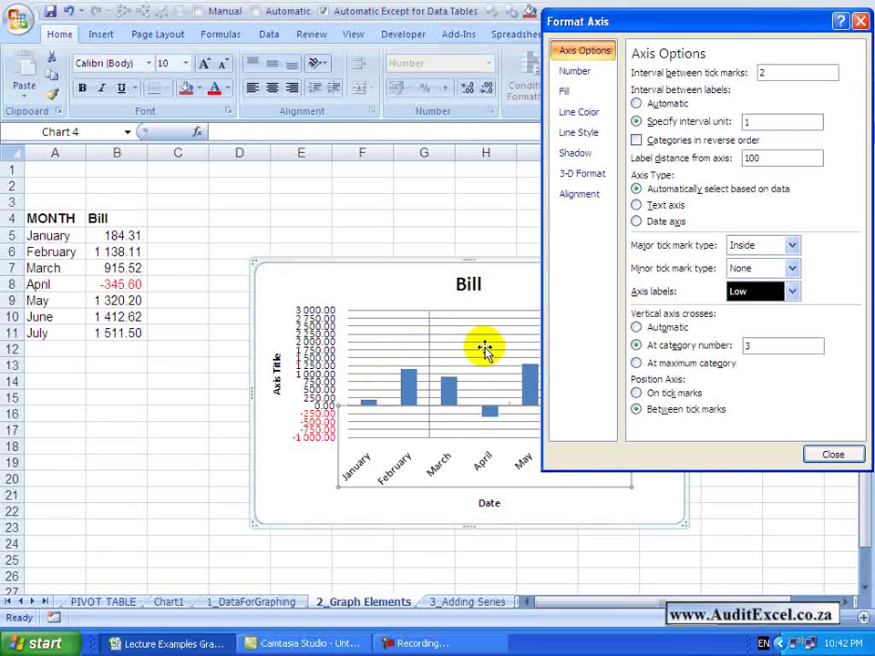
click(636, 363)
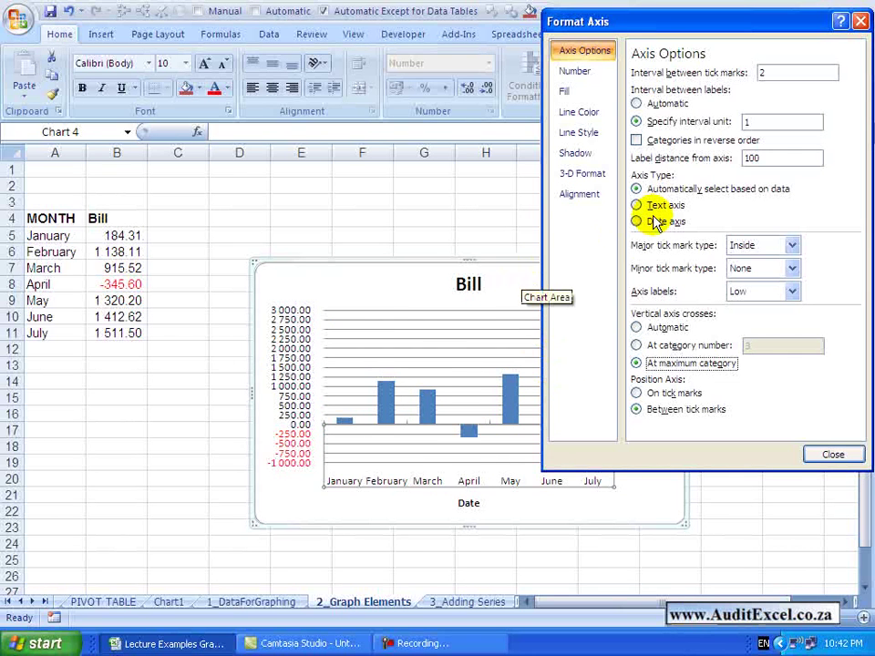
drag(707, 21, 644, 16)
Set vertical axis crossing to Automatic and tick interval 1, keeping columns between tick marks
click(525, 324)
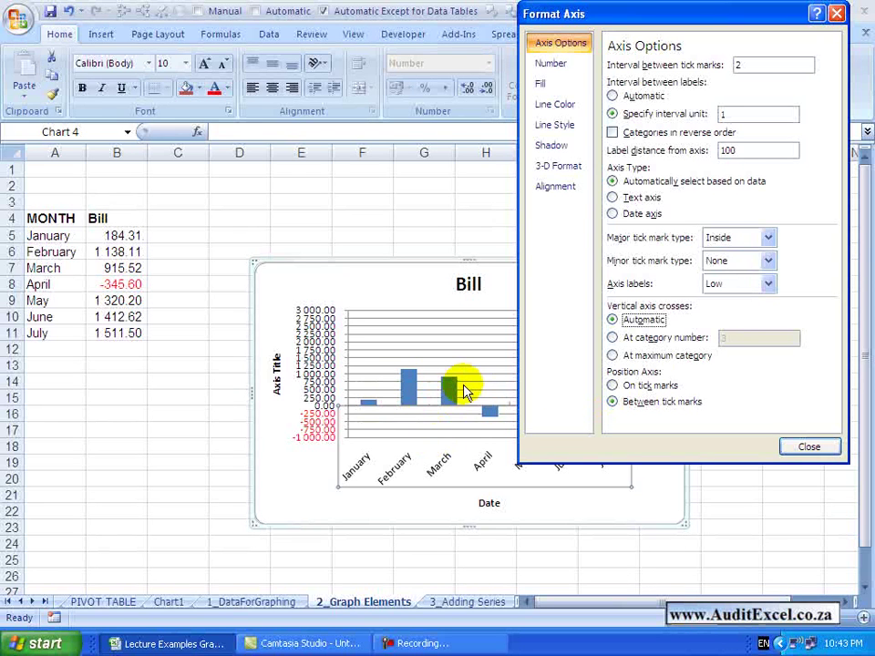
double_click(740, 65)
text(1)
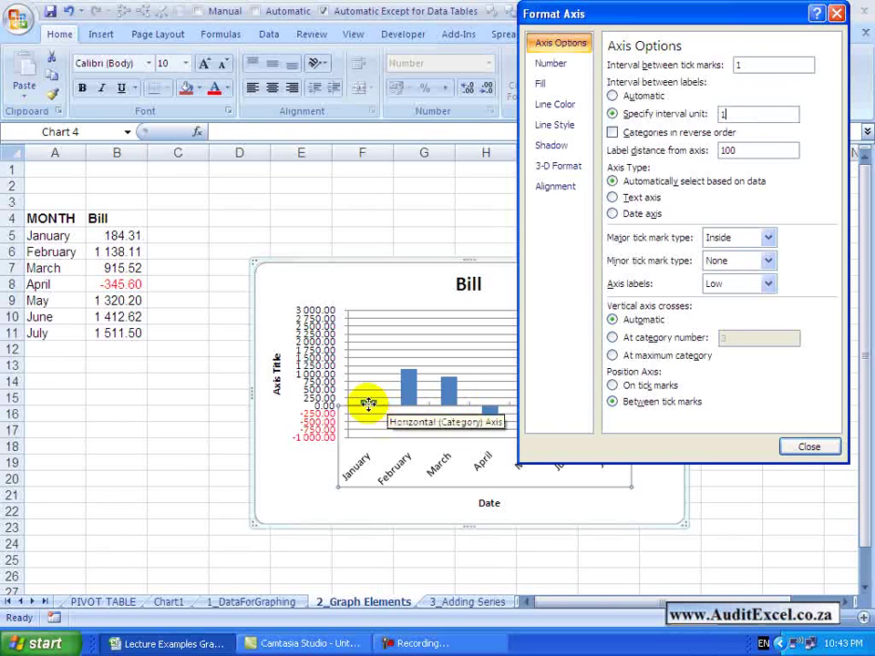
click(612, 387)
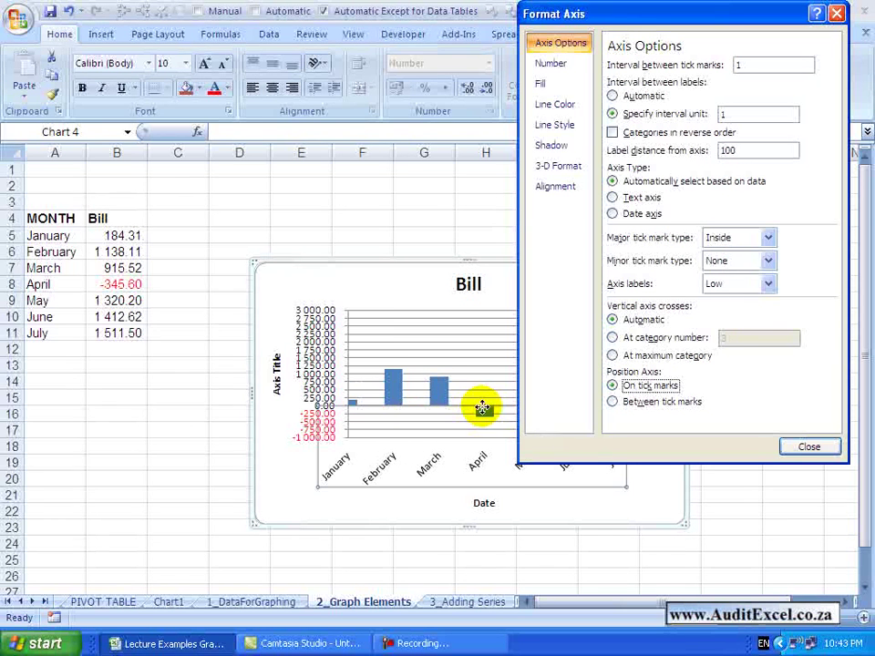
click(611, 402)
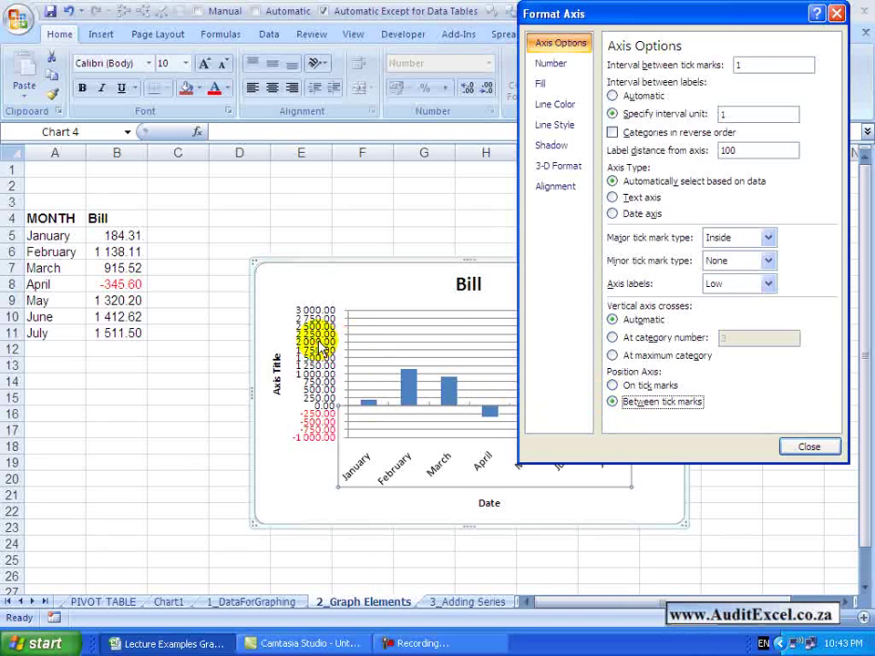